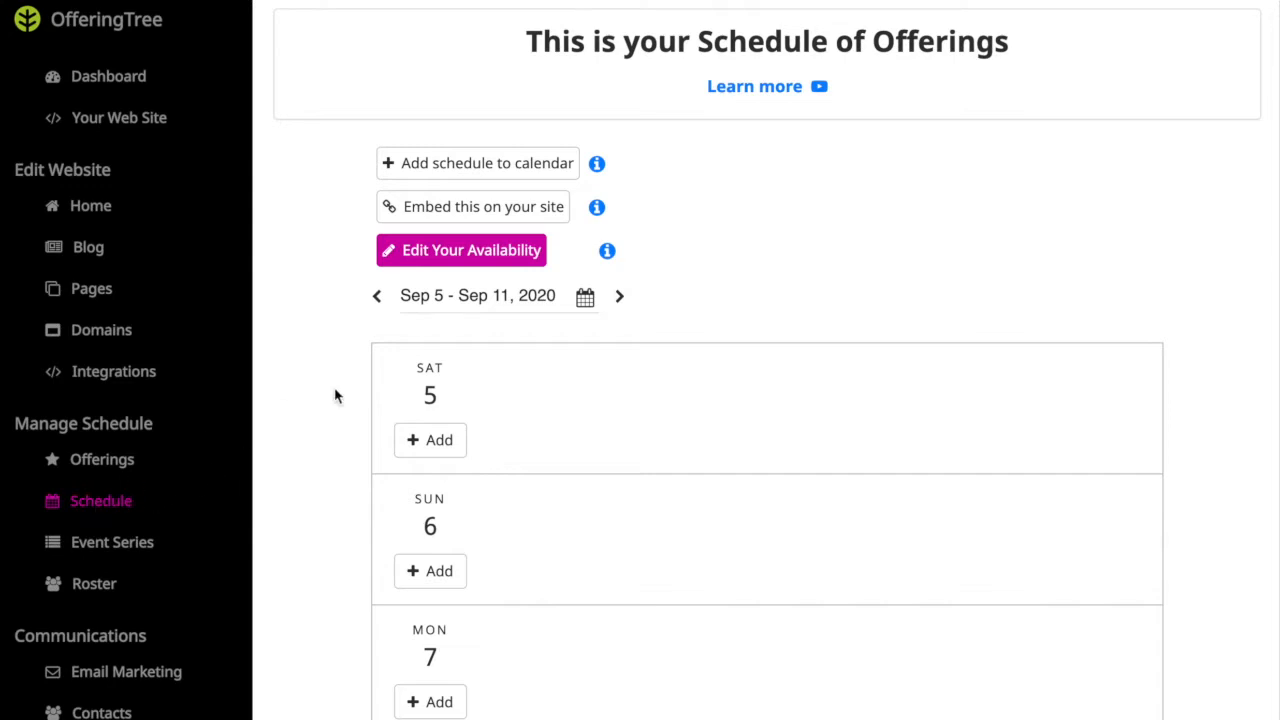
Step: Start scheduling an offering on Sunday, September 6 and choose Mindfulness as the offering
{"action": "left_click", "coordinate": [428, 579]}
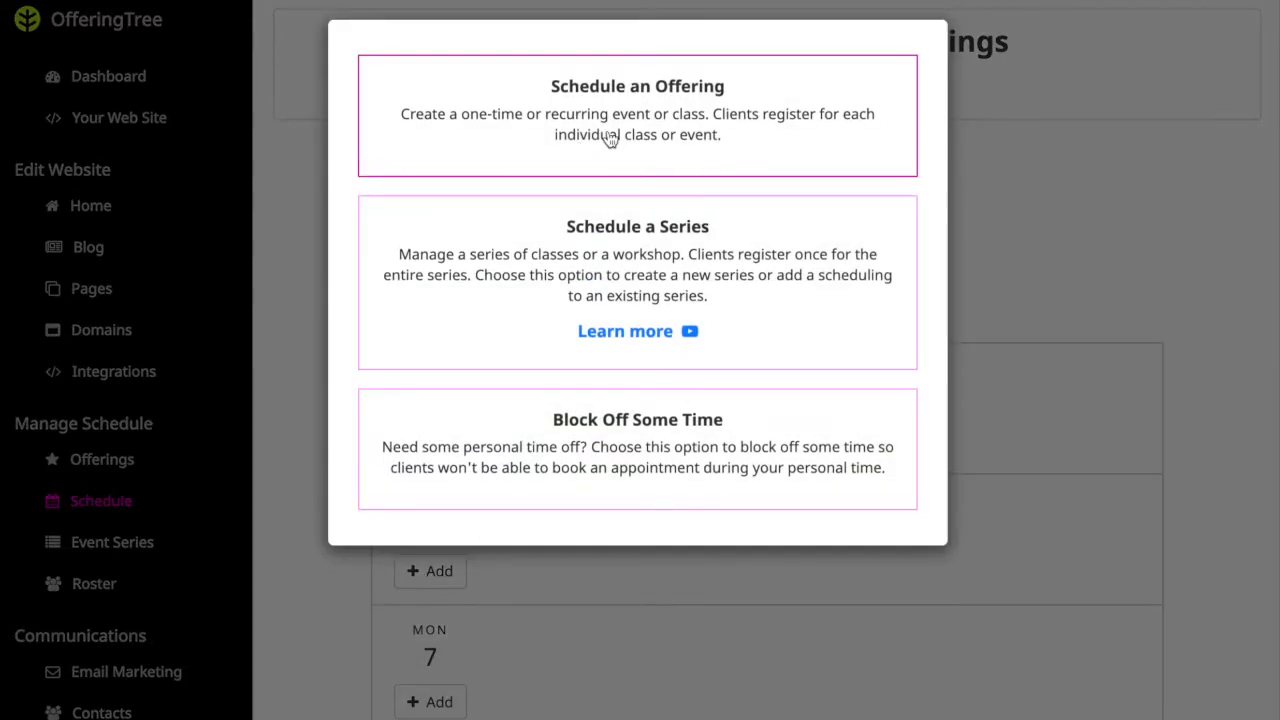
{"action": "left_click", "coordinate": [610, 138]}
{"action": "scroll", "coordinate": [590, 297], "scroll_direction": "down", "scroll_amount": 1}
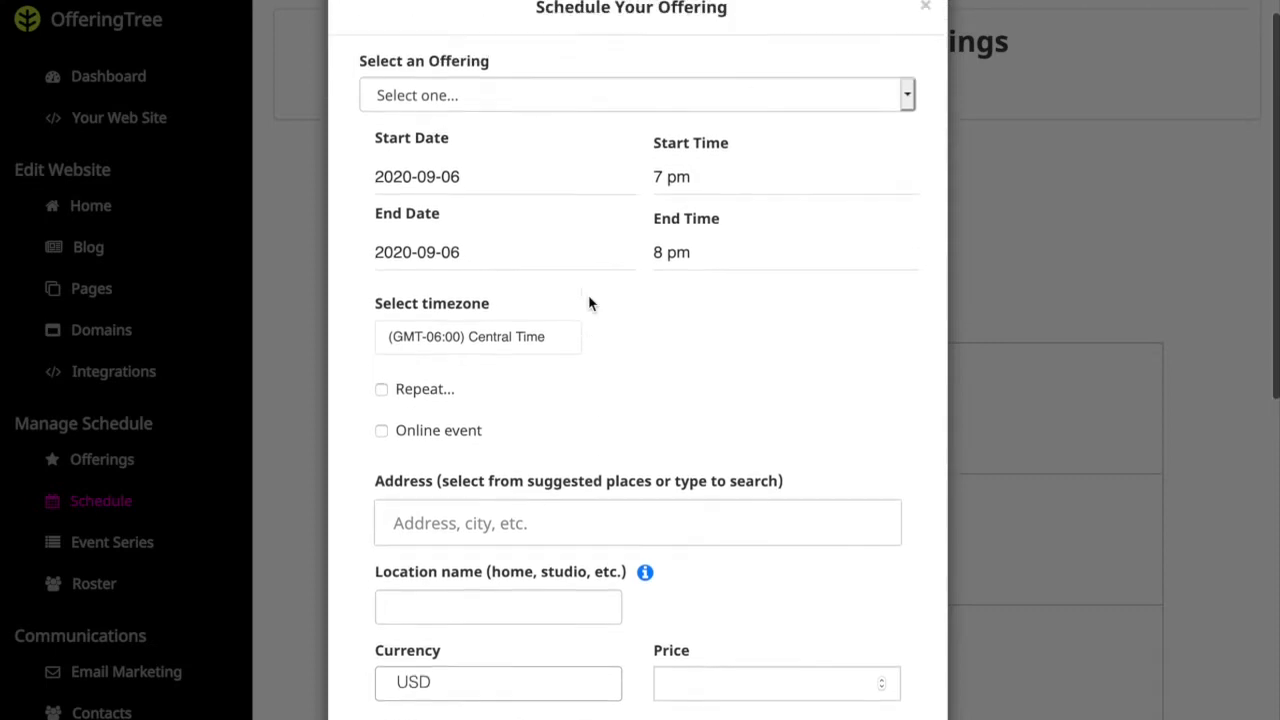
{"action": "left_click", "coordinate": [750, 136]}
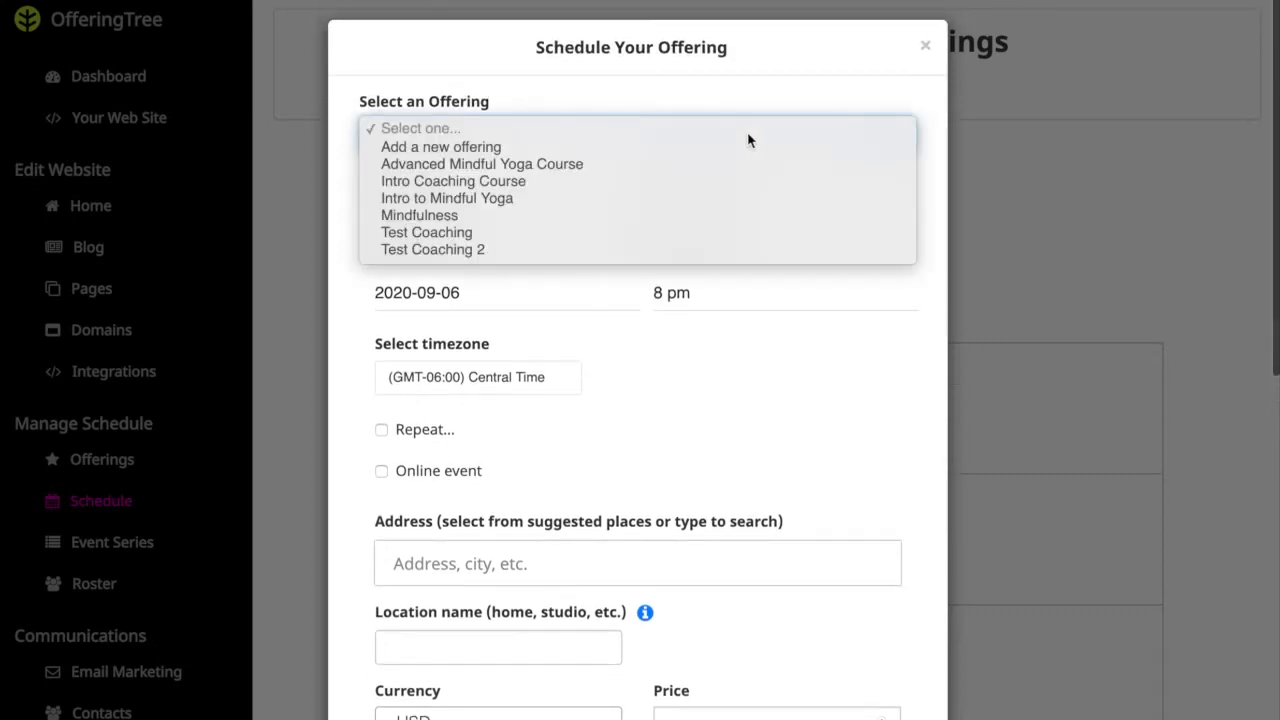
{"action": "left_click", "coordinate": [618, 216]}
Step: Make the Mindfulness offering an online event with the link URL zoom.us and the link name Join
{"action": "scroll", "coordinate": [577, 391], "scroll_direction": "down", "scroll_amount": 1}
{"action": "left_click", "coordinate": [422, 376]}
{"action": "left_click", "coordinate": [428, 388]}
{"action": "left_click", "coordinate": [457, 131]}
{"action": "type", "text": "zoom.us"}
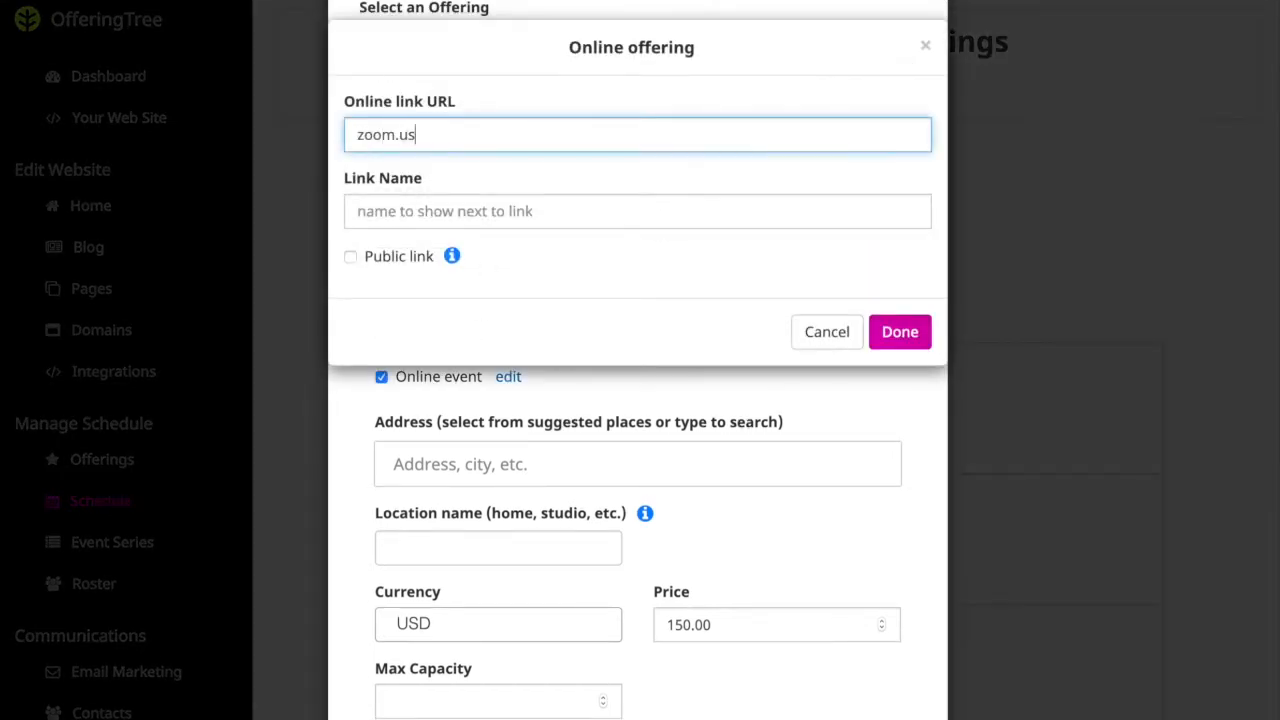
{"action": "left_click", "coordinate": [450, 212]}
{"action": "type", "text": "Join"}
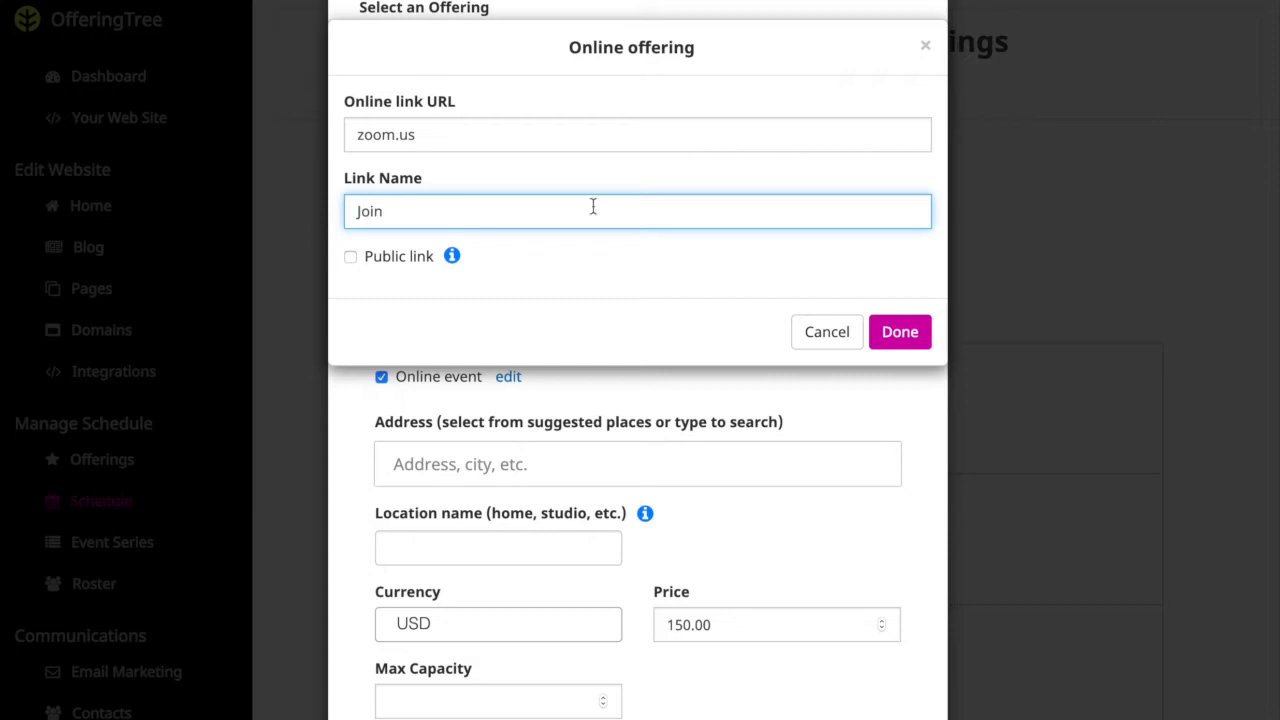
{"action": "left_click", "coordinate": [897, 331]}
Step: Allow tiered pricing/donations for the offering and set its display text to "Pay What You Can"
{"action": "scroll", "coordinate": [597, 424], "scroll_direction": "down", "scroll_amount": 2}
{"action": "scroll", "coordinate": [597, 424], "scroll_direction": "down", "scroll_amount": 3}
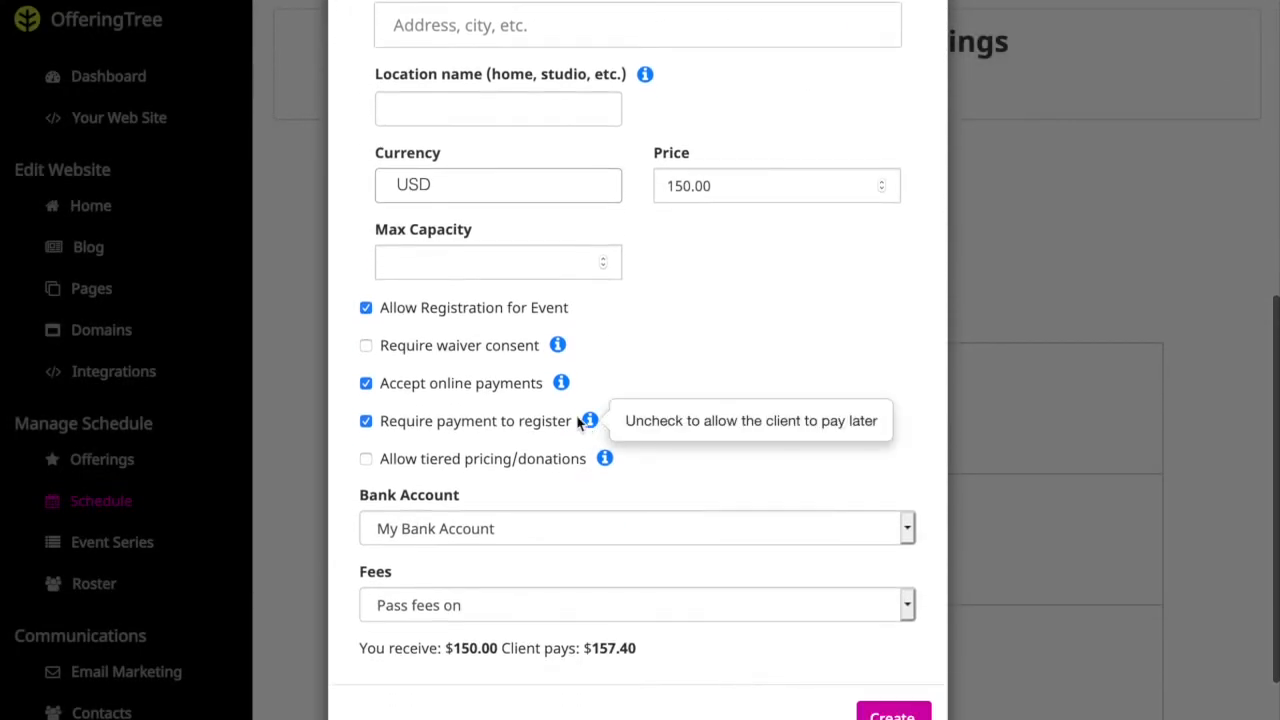
{"action": "scroll", "coordinate": [508, 369], "scroll_direction": "down", "scroll_amount": 1}
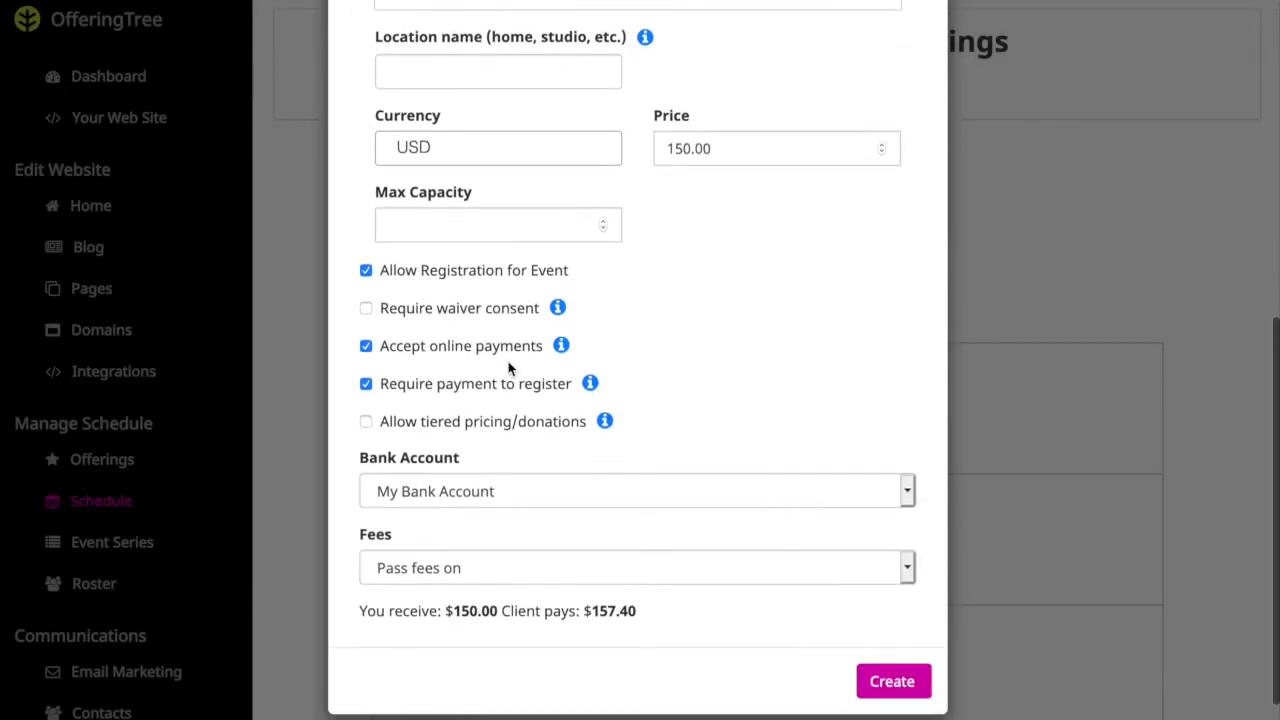
{"action": "left_click_drag", "start_coordinate": [383, 428], "coordinate": [586, 428]}
{"action": "left_click", "coordinate": [366, 421]}
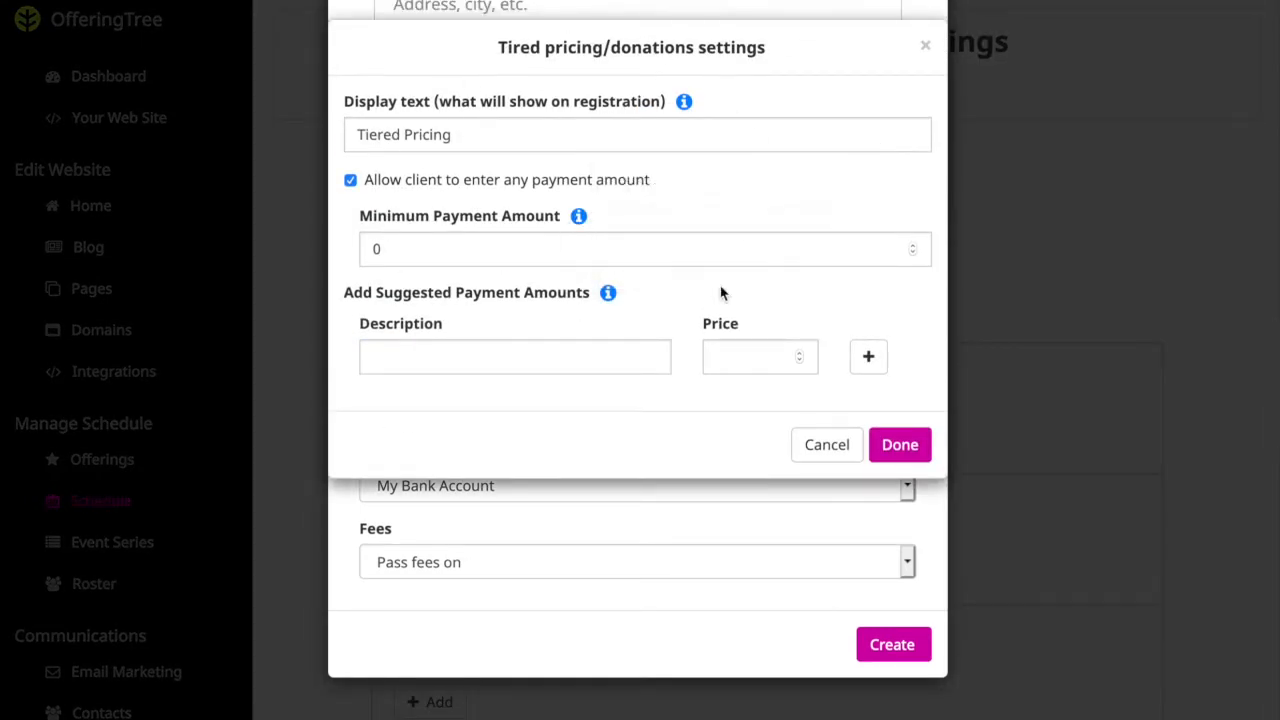
{"action": "left_click_drag", "start_coordinate": [457, 136], "coordinate": [350, 131]}
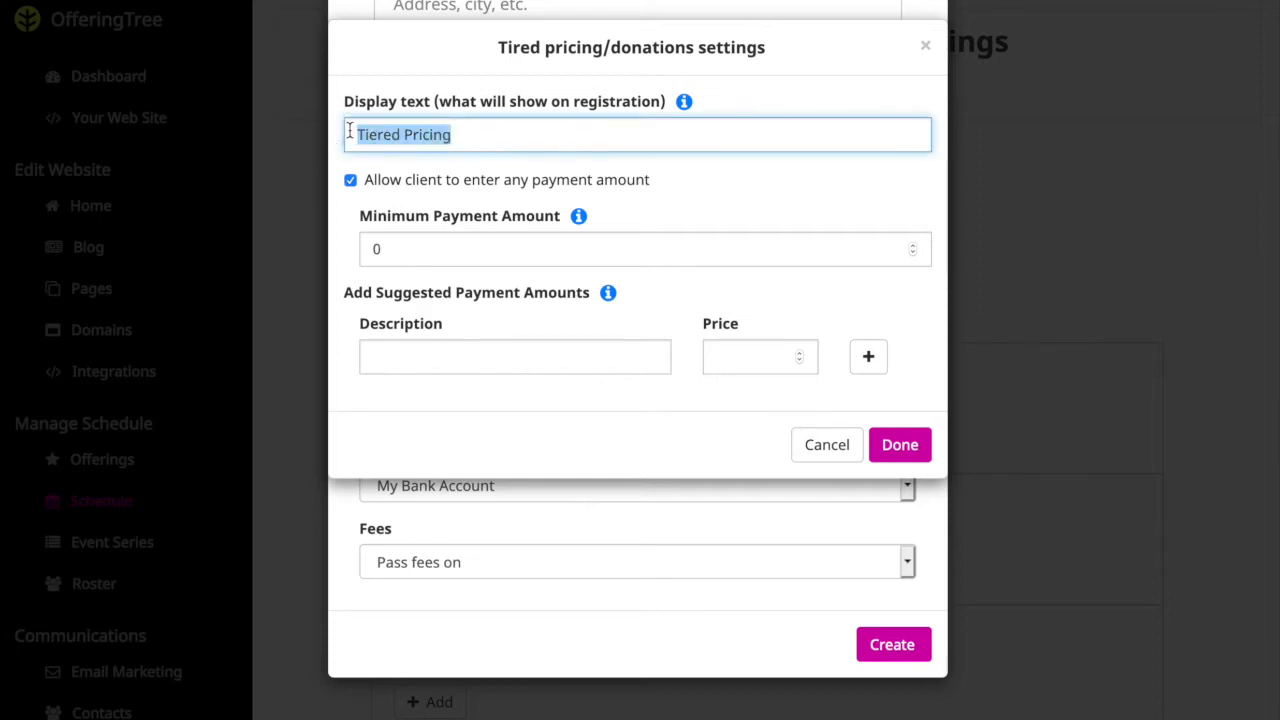
{"action": "type", "text": "Pay What You Ca"}
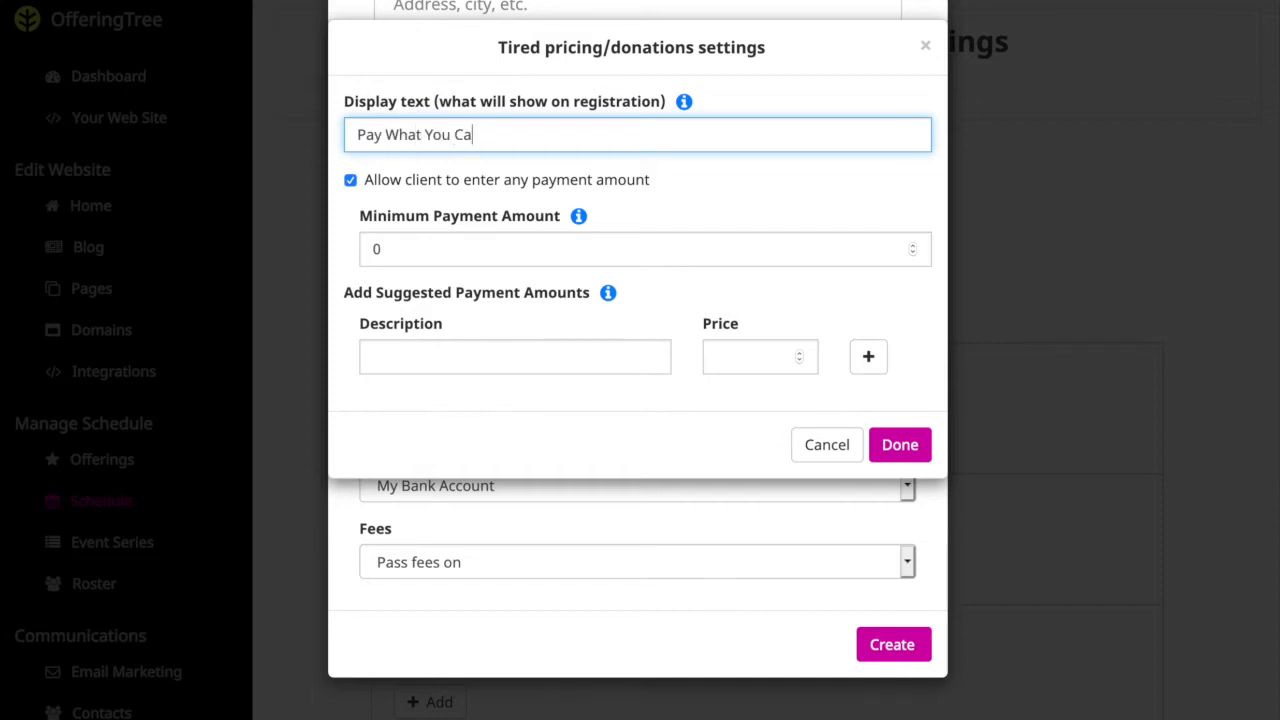
{"action": "type", "text": "n"}
Step: Set the minimum payment amount to 15 in the tiered pricing settings and create the scheduled offering
{"action": "left_click_drag", "start_coordinate": [497, 134], "coordinate": [352, 131]}
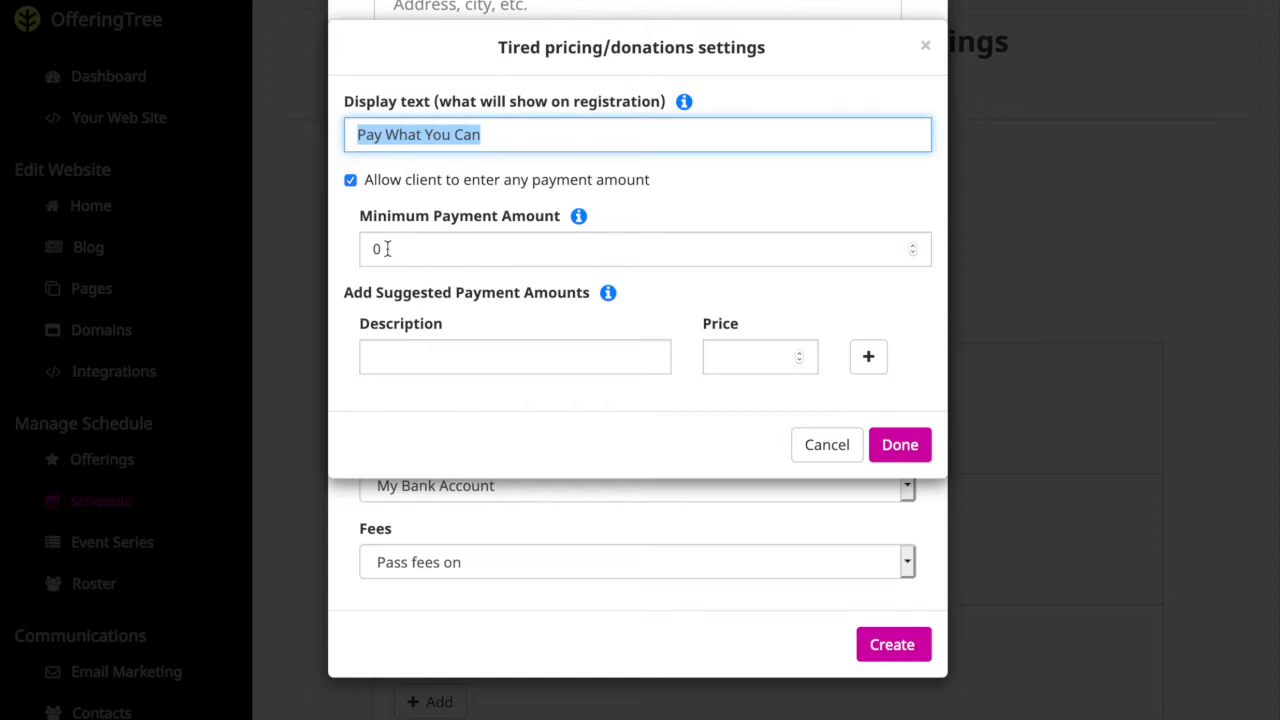
{"action": "left_click_drag", "start_coordinate": [396, 249], "coordinate": [347, 246]}
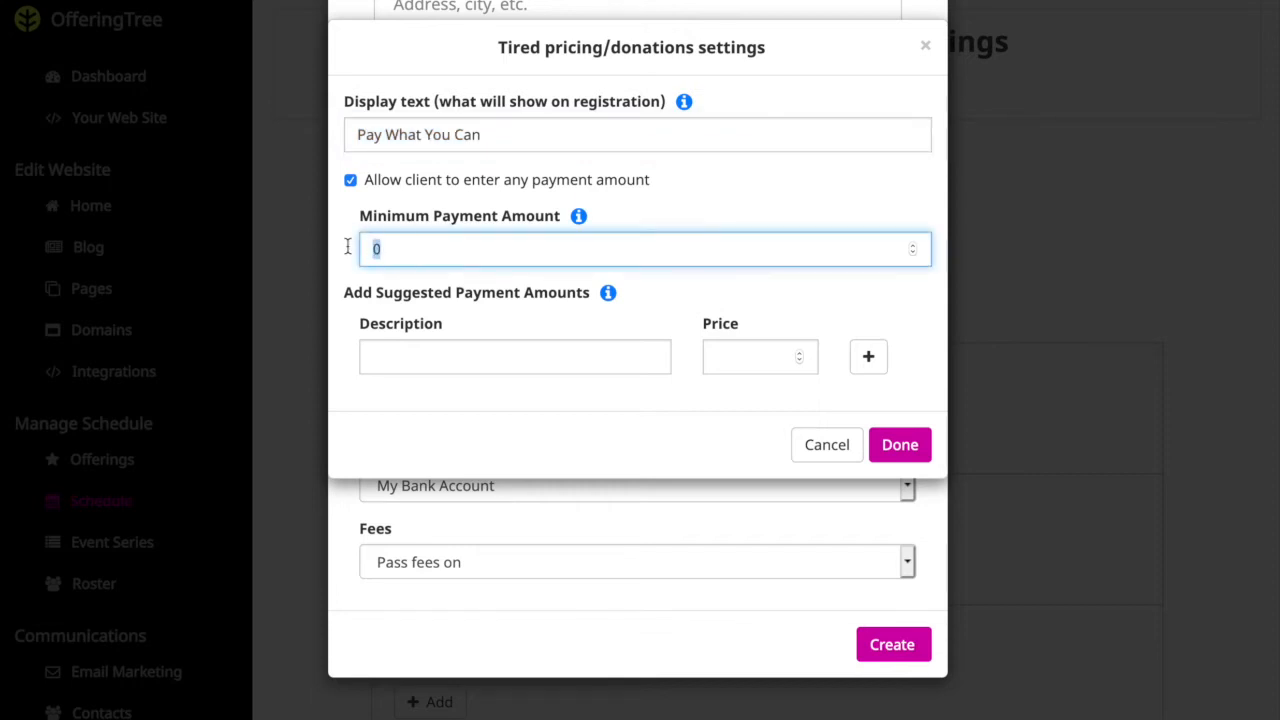
{"action": "type", "text": "15"}
{"action": "left_click", "coordinate": [900, 445]}
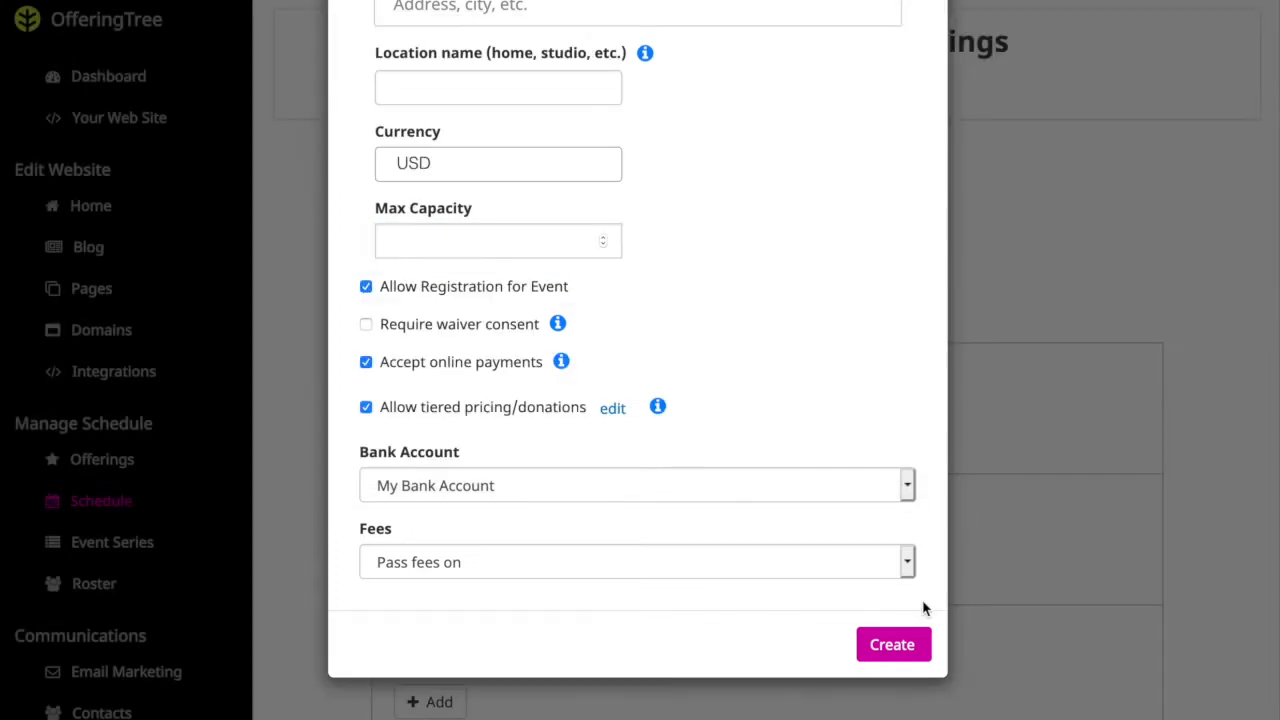
{"action": "left_click", "coordinate": [893, 646]}
Step: View the Mindfulness event page on the public website and check its Pay What You Can price label
{"action": "left_click", "coordinate": [114, 104]}
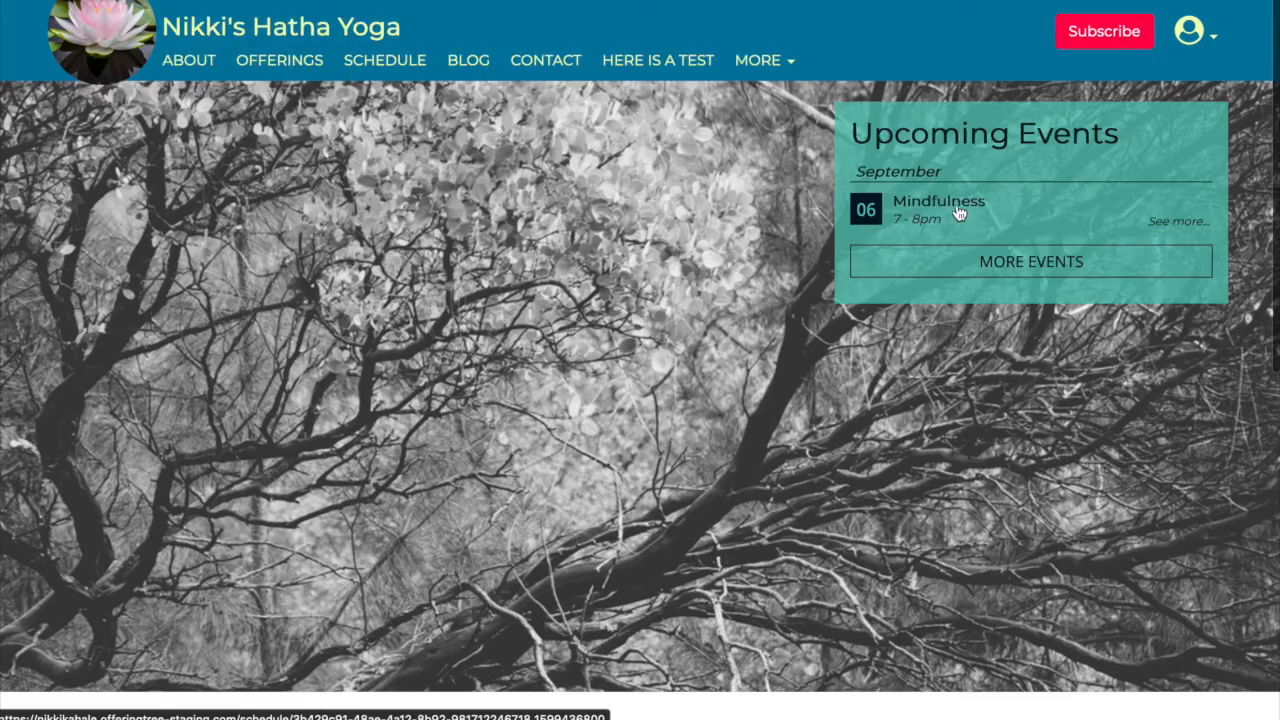
{"action": "left_click", "coordinate": [953, 211]}
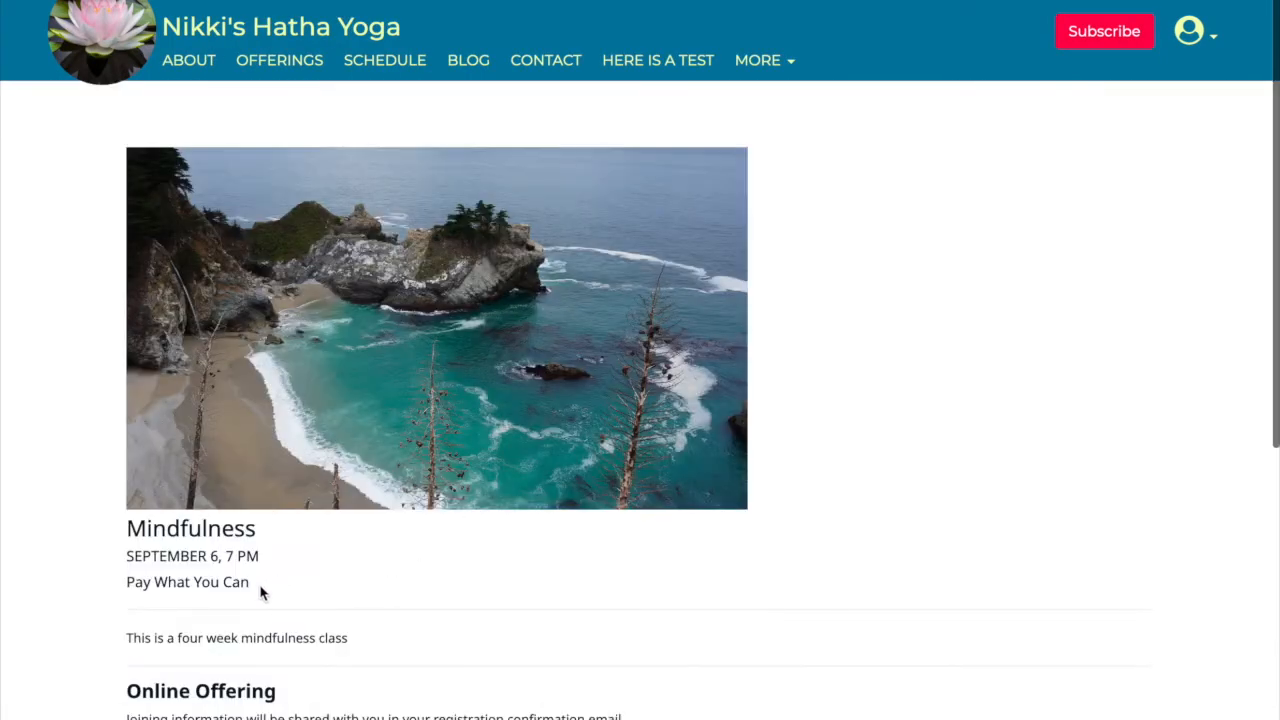
{"action": "scroll", "coordinate": [260, 592], "scroll_direction": "down", "scroll_amount": 2}
{"action": "left_click_drag", "start_coordinate": [256, 388], "coordinate": [118, 392]}
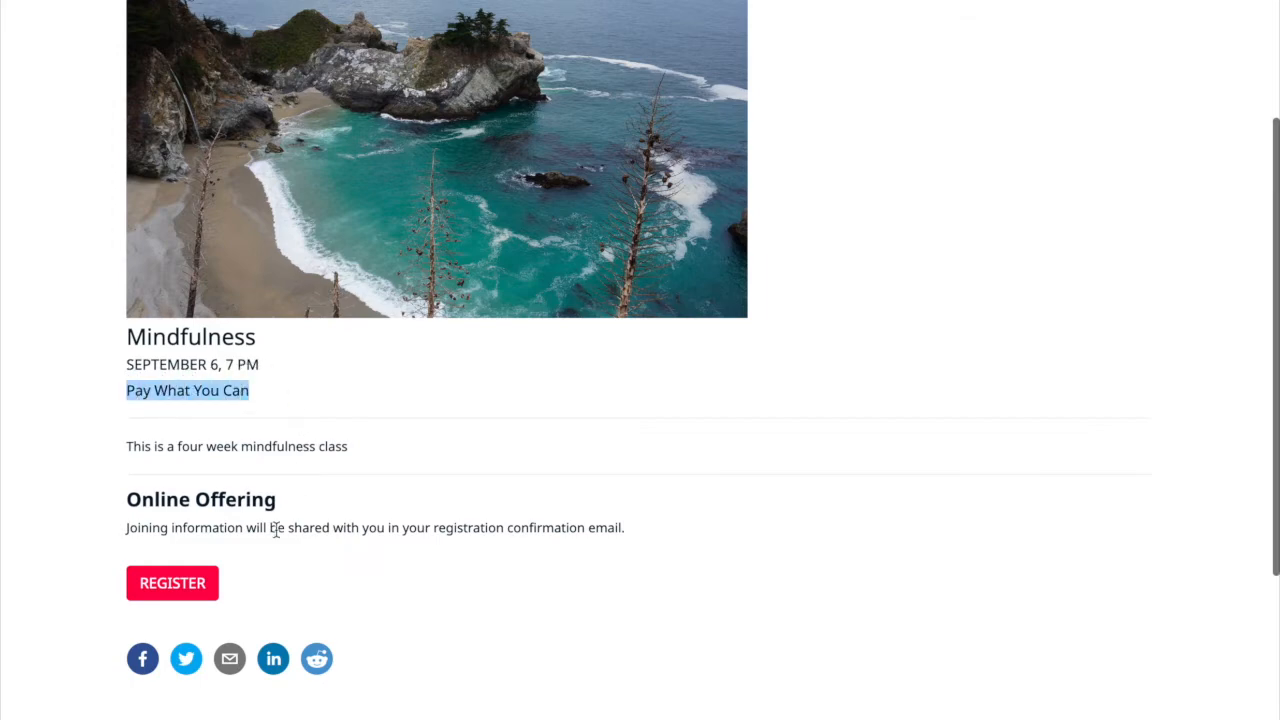
Step: Test the Mindfulness registration form with a Pay What You Can amount of 15 up to the card payment stage and close it
{"action": "left_click", "coordinate": [176, 582]}
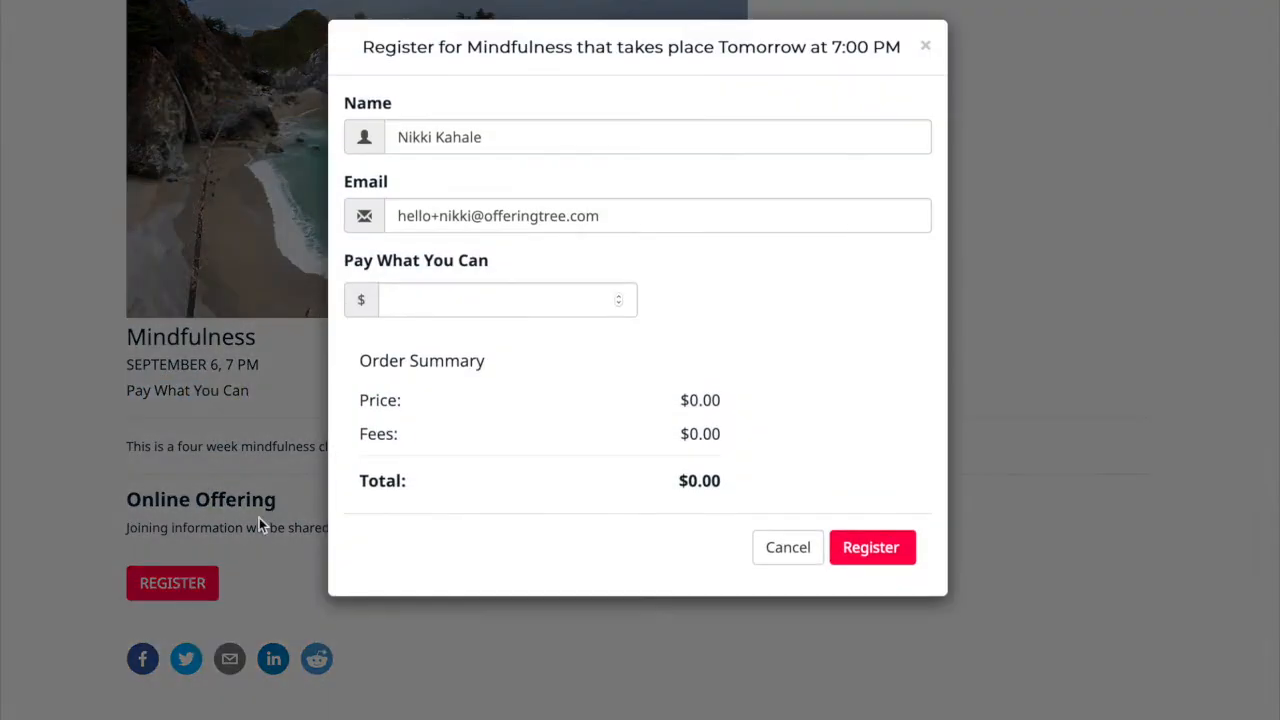
{"action": "left_click_drag", "start_coordinate": [505, 268], "coordinate": [340, 272]}
{"action": "left_click", "coordinate": [402, 293]}
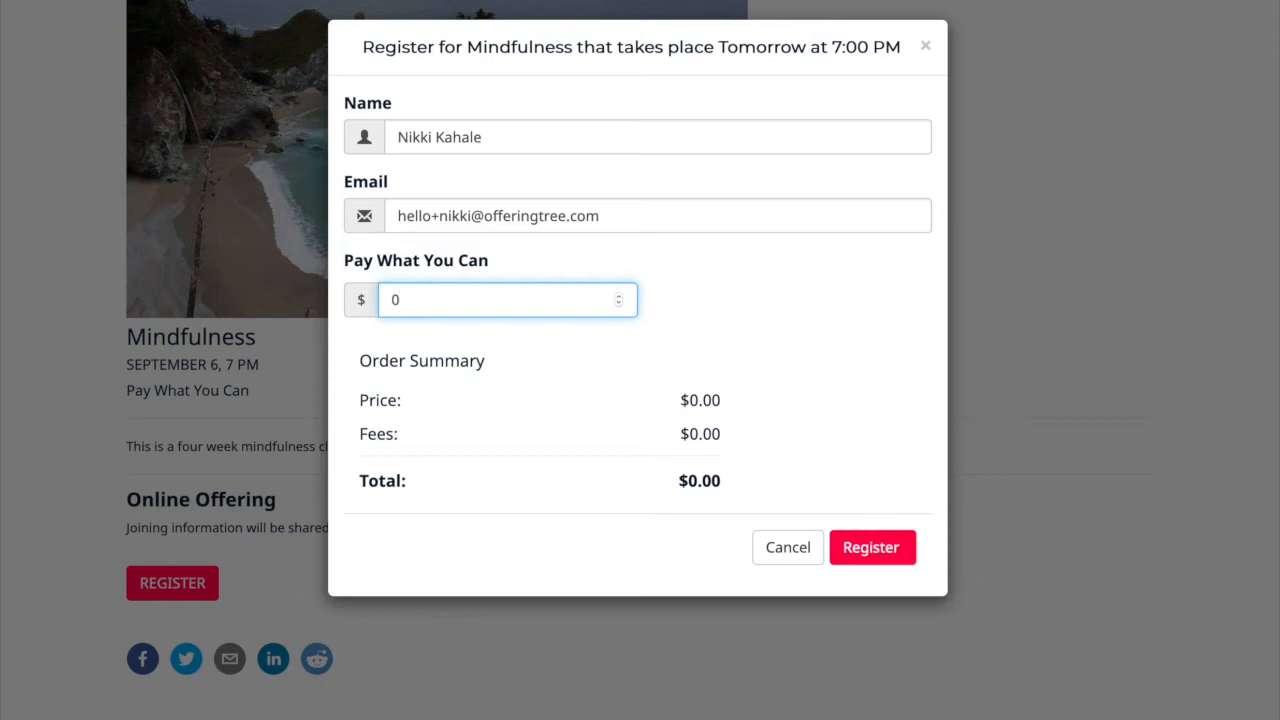
{"action": "type", "text": "15"}
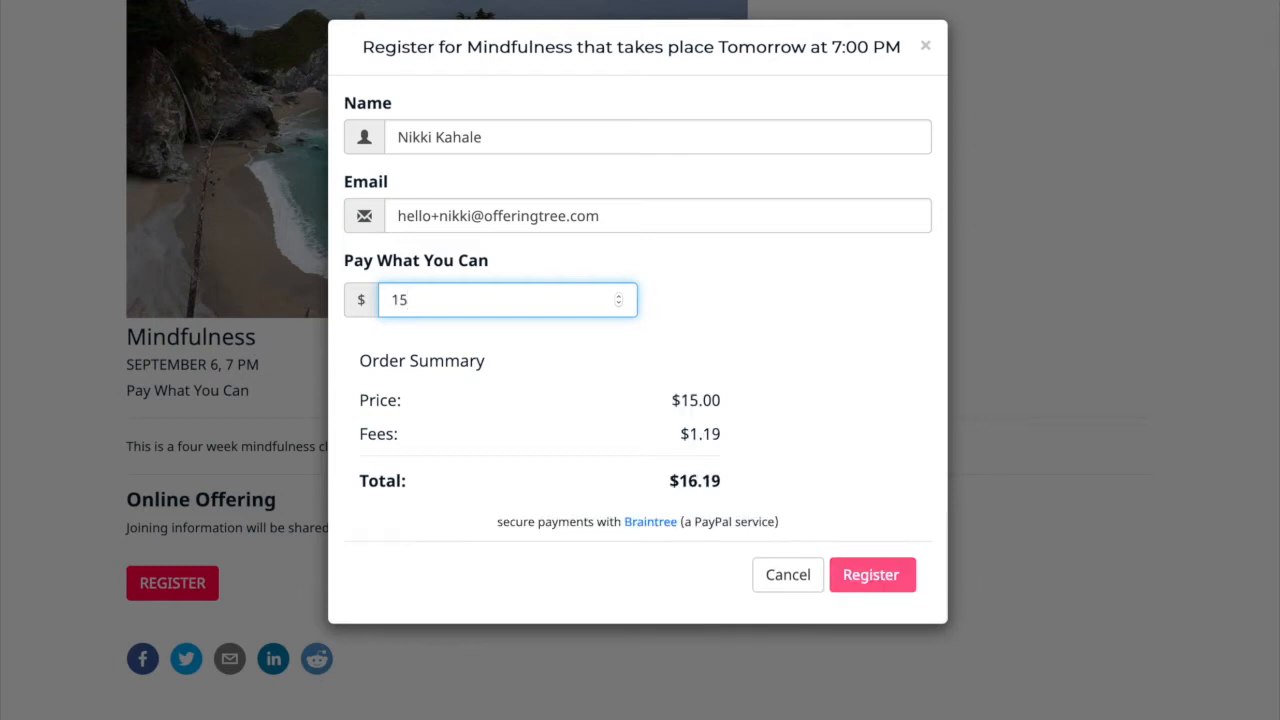
{"action": "left_click", "coordinate": [840, 585]}
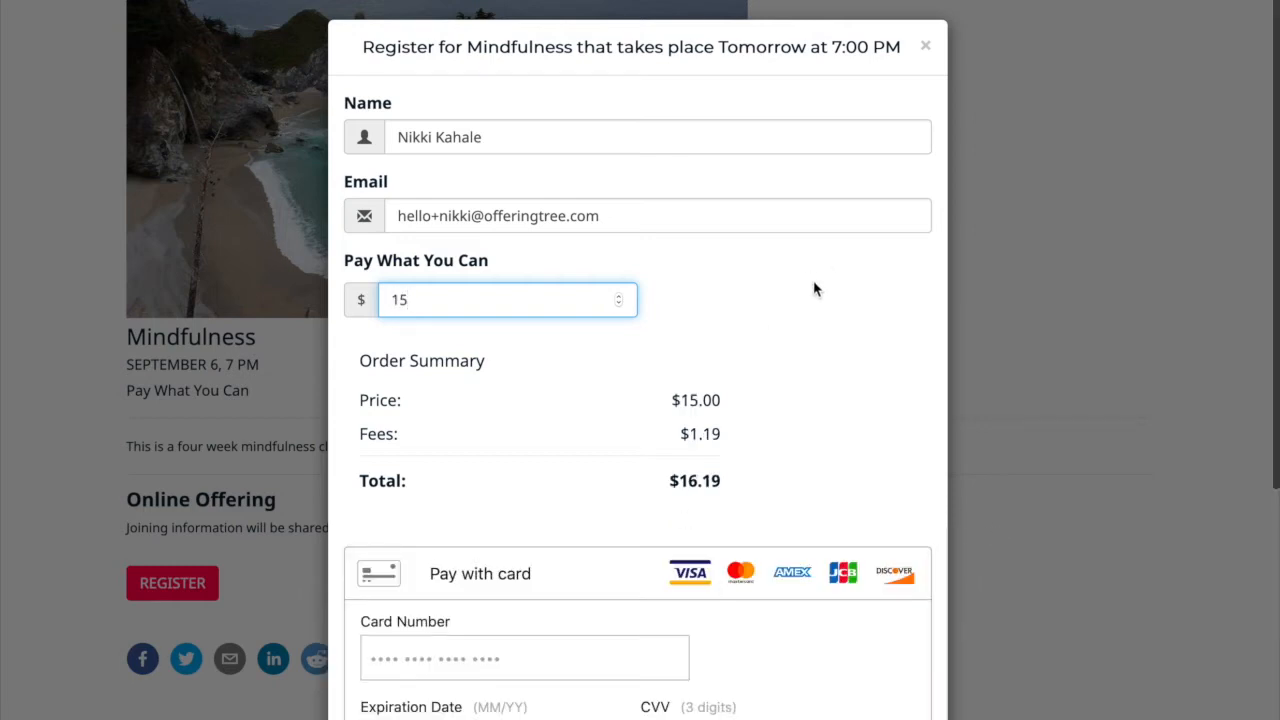
{"action": "left_click", "coordinate": [928, 48]}
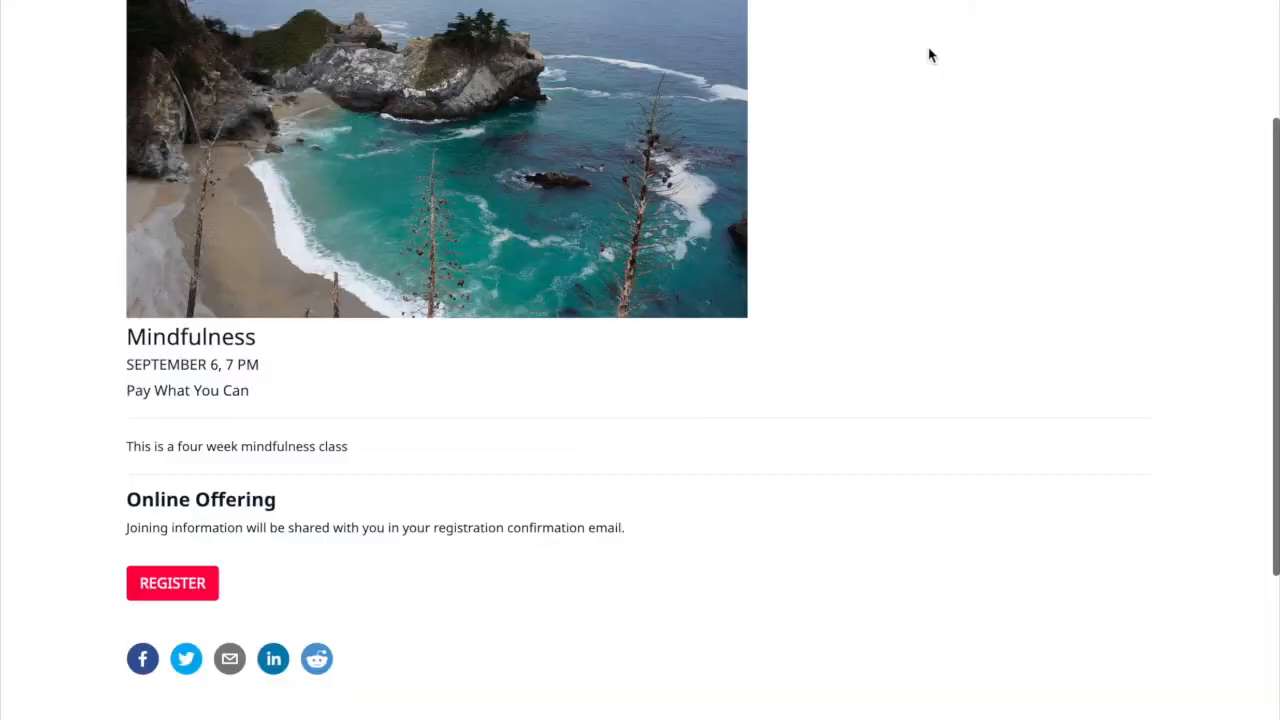
Step: Return to site management and reopen the tiered pricing settings of the September 6 Mindfulness offering from the schedule
{"action": "scroll", "coordinate": [595, 324], "scroll_direction": "up", "scroll_amount": 2}
{"action": "left_click", "coordinate": [1214, 45]}
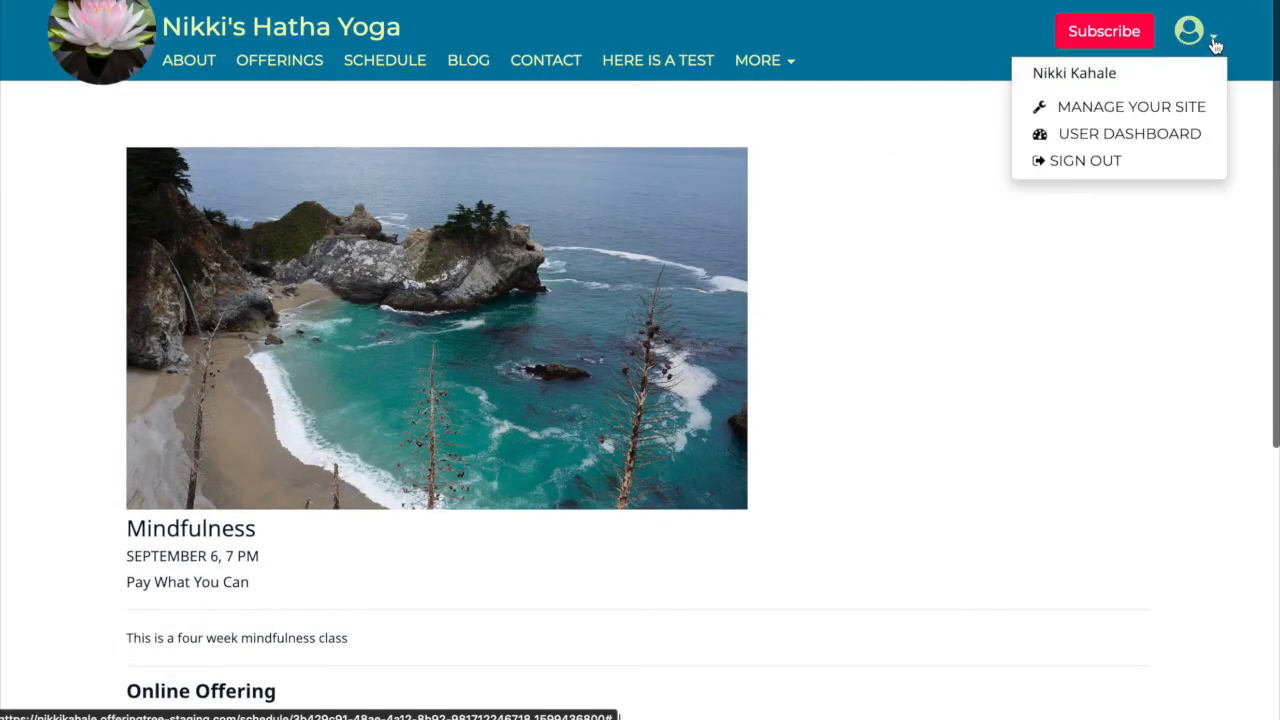
{"action": "left_click", "coordinate": [1147, 115]}
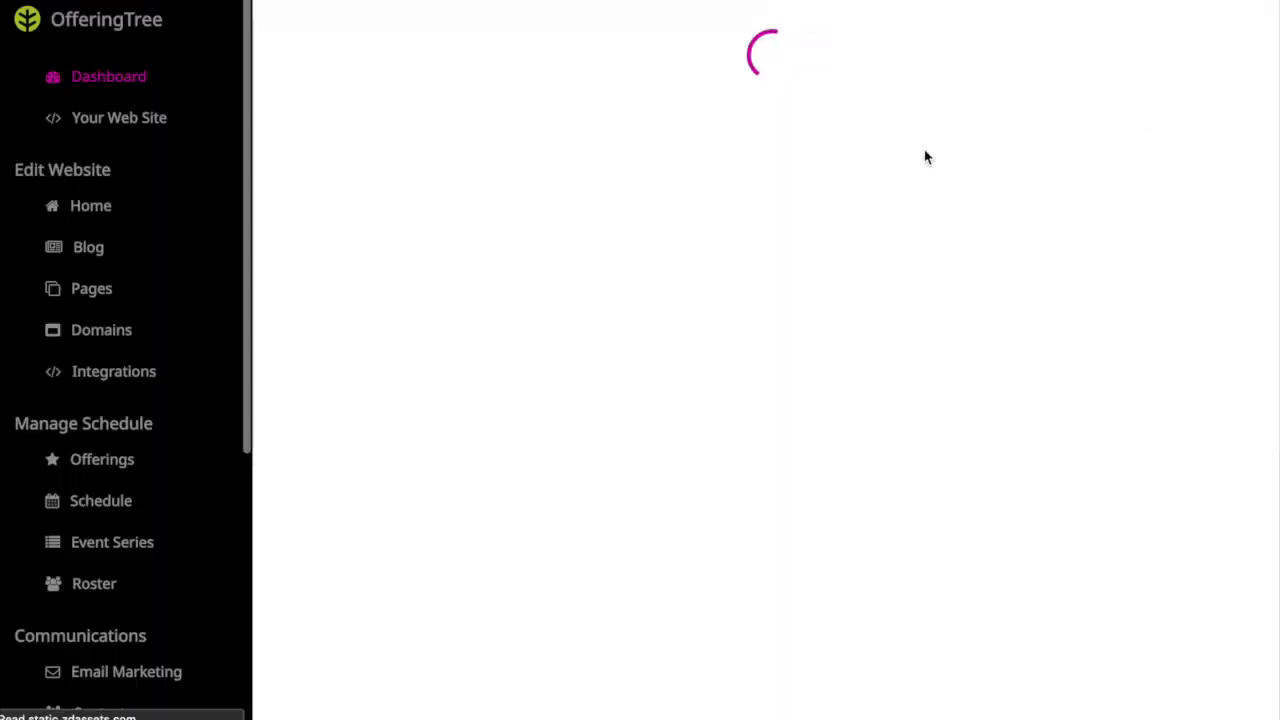
{"action": "left_click", "coordinate": [97, 508]}
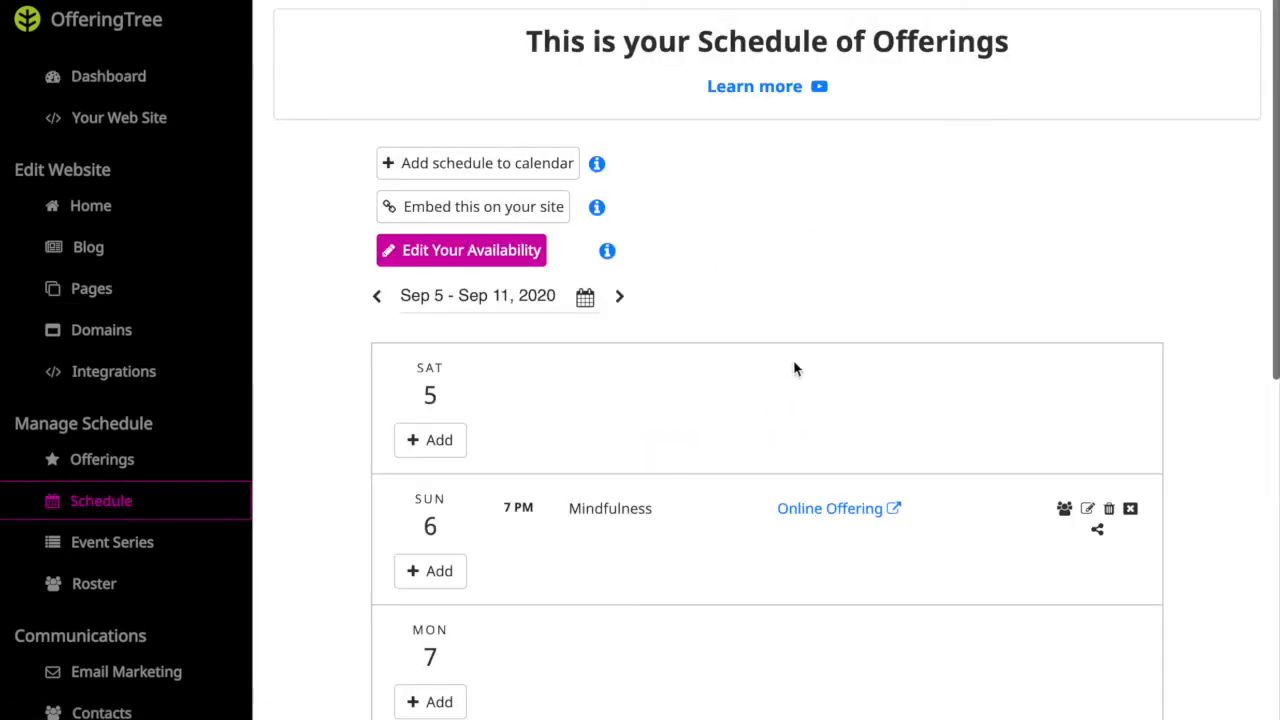
{"action": "left_click", "coordinate": [1088, 509]}
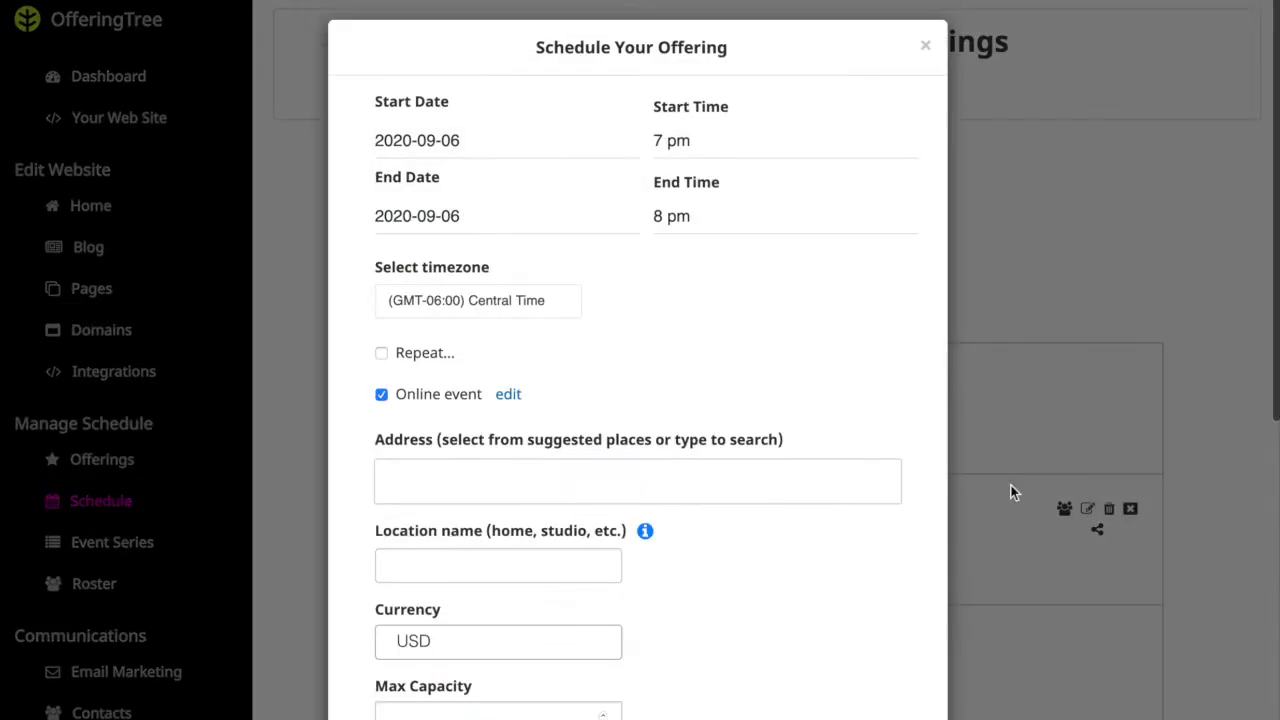
{"action": "scroll", "coordinate": [589, 463], "scroll_direction": "down", "scroll_amount": 3}
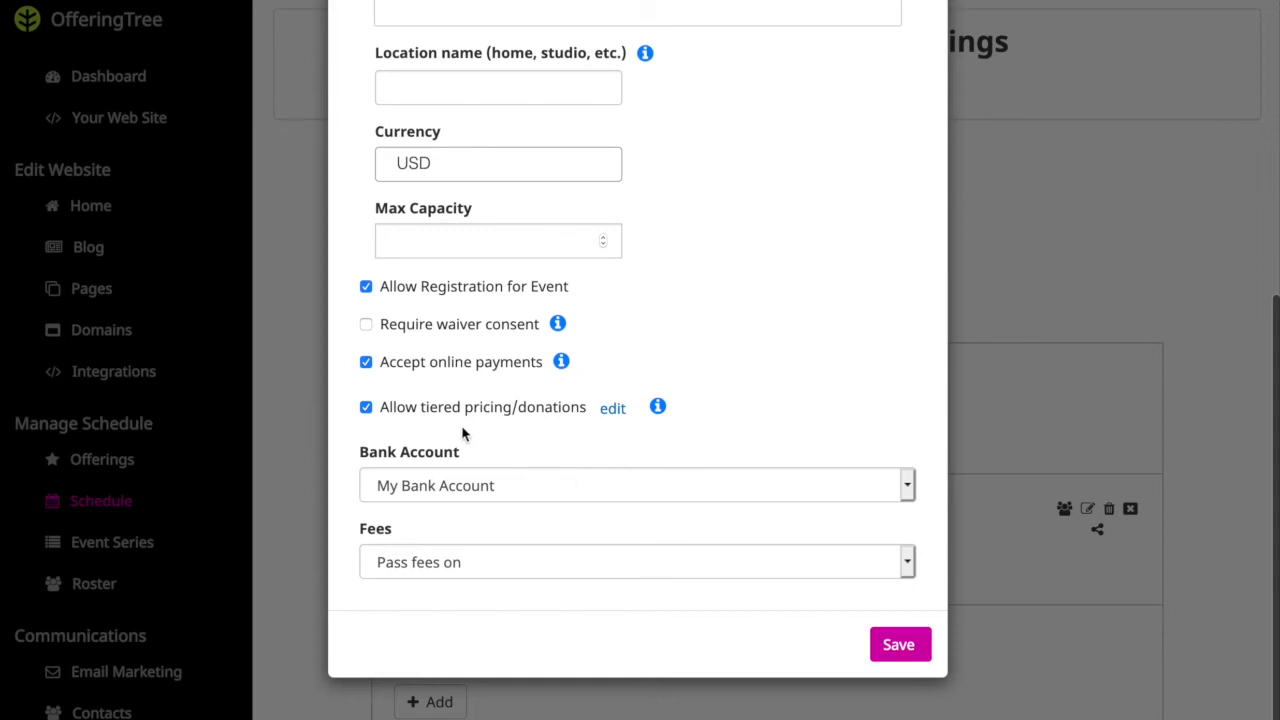
{"action": "left_click", "coordinate": [616, 416]}
{"action": "mouse_move", "coordinate": [580, 218]}
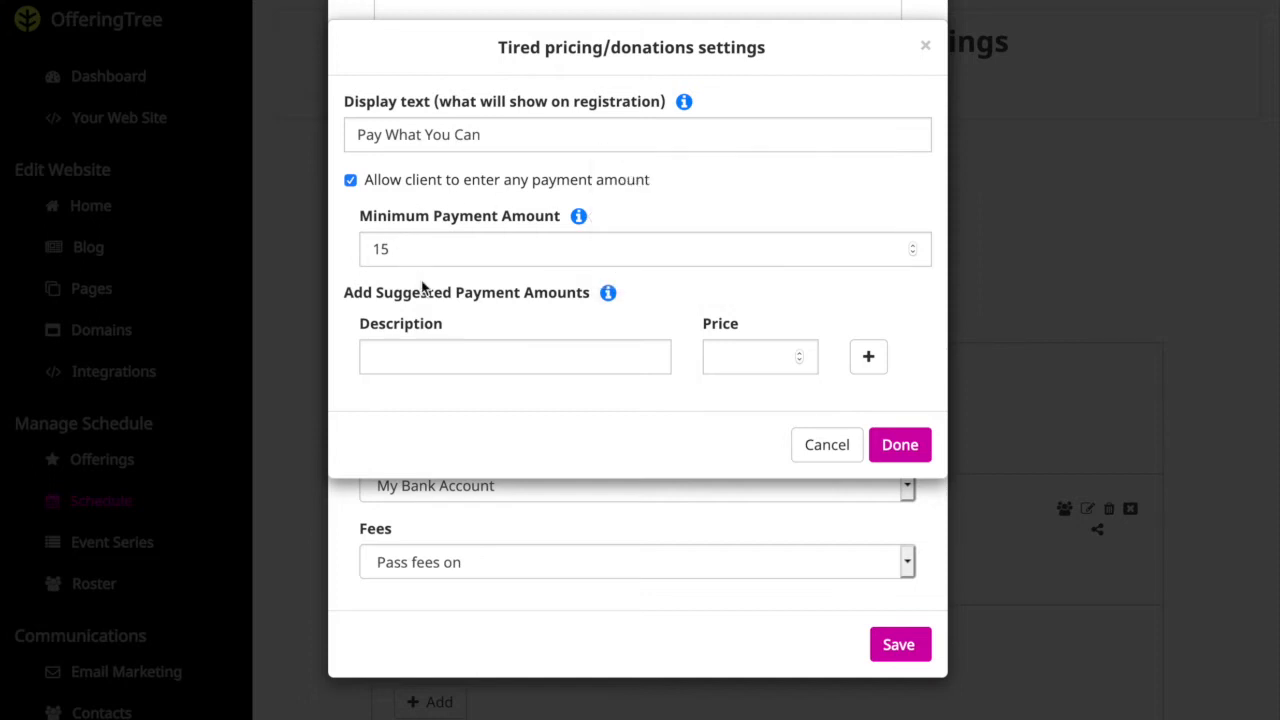
Step: Try to apply a suggested payment amount named Base at a price of 10, and remove that suggested amount
{"action": "left_click", "coordinate": [430, 356]}
{"action": "type", "text": "Base"}
{"action": "left_click", "coordinate": [749, 357]}
{"action": "type", "text": "20"}
{"action": "left_click_drag", "start_coordinate": [737, 358], "coordinate": [700, 357]}
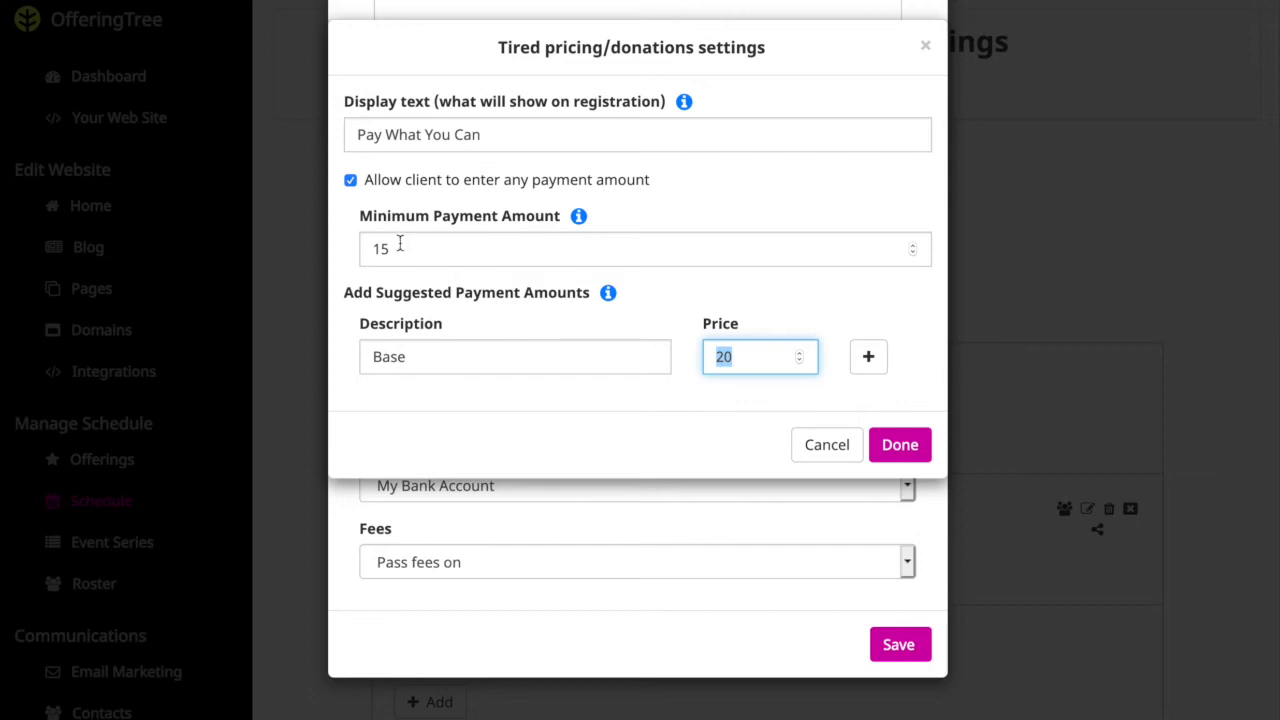
{"action": "left_click", "coordinate": [740, 359]}
{"action": "left_click_drag", "start_coordinate": [737, 358], "coordinate": [674, 357]}
{"action": "type", "text": "10"}
{"action": "left_click", "coordinate": [565, 355]}
{"action": "left_click", "coordinate": [868, 356]}
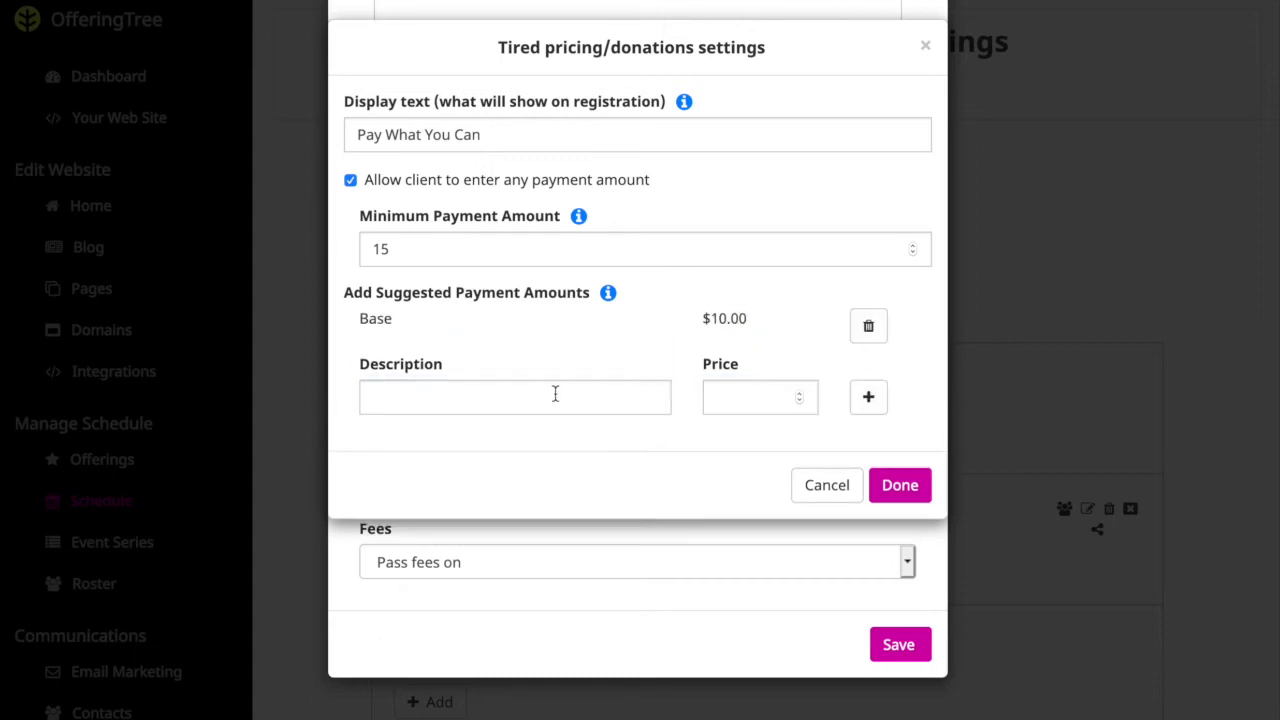
{"action": "left_click", "coordinate": [451, 405]}
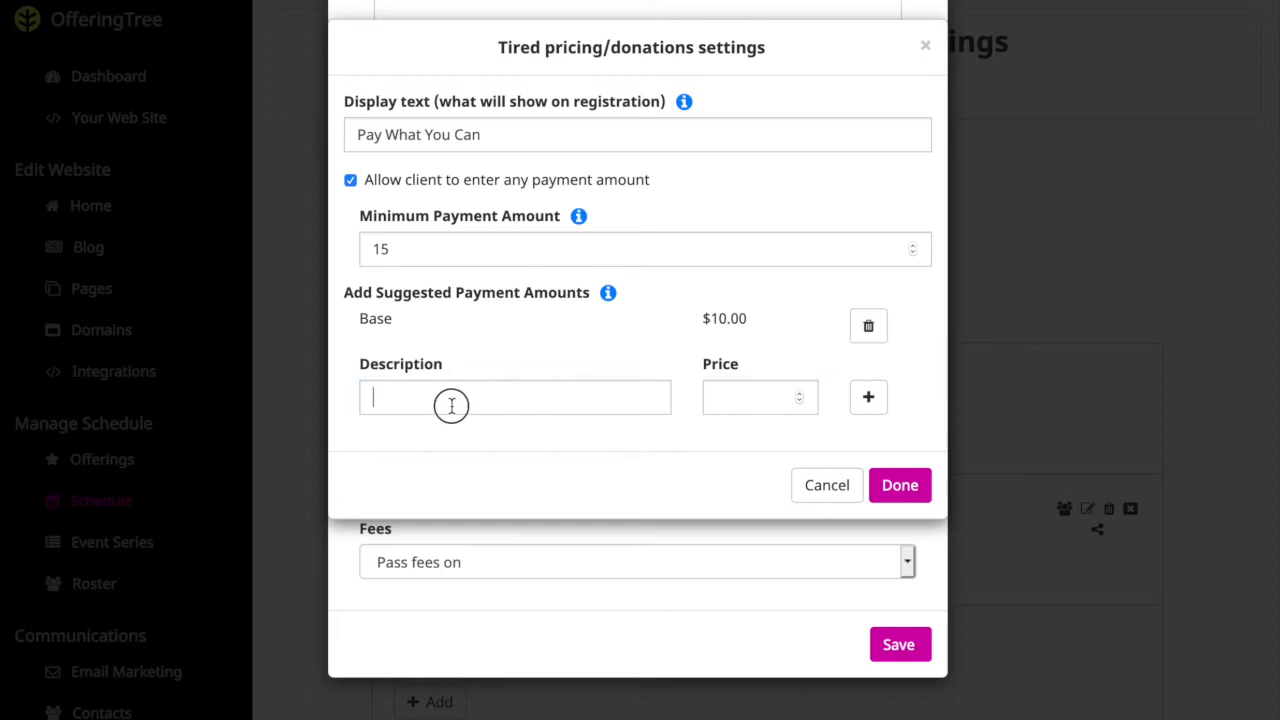
{"action": "left_click", "coordinate": [901, 486]}
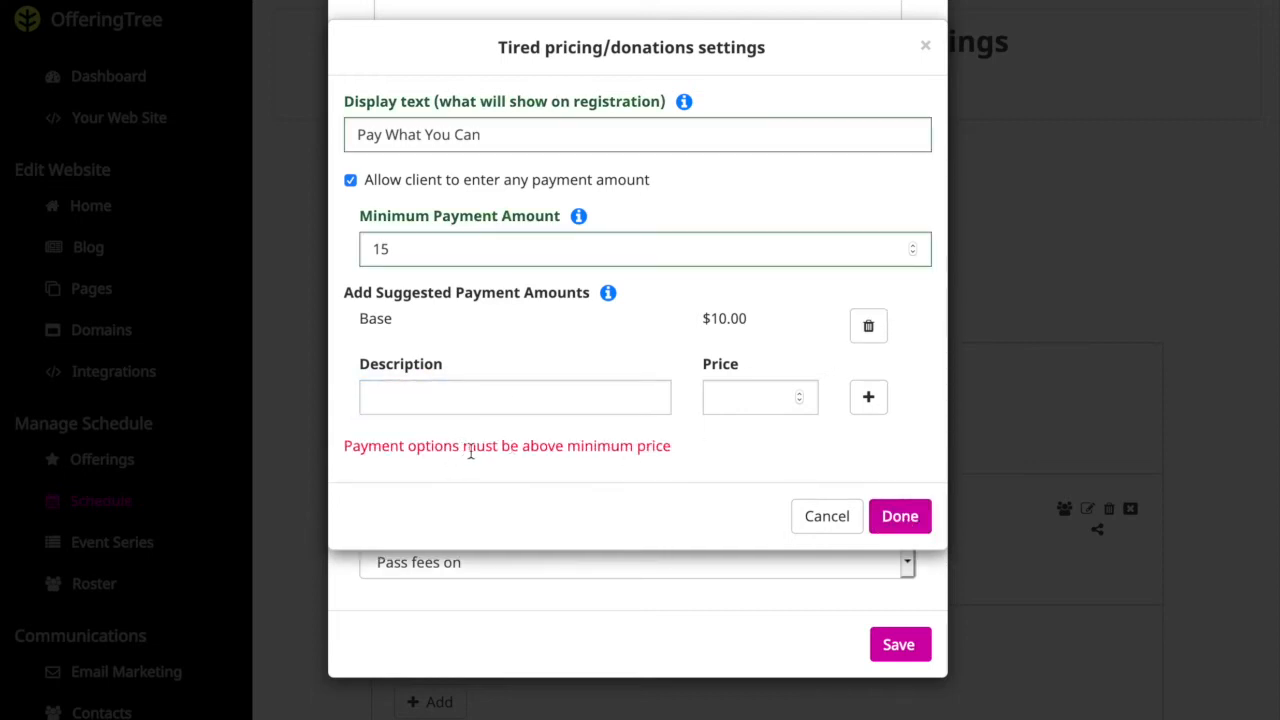
{"action": "left_click", "coordinate": [866, 326]}
Step: Add a suggested payment amount described as Base with a price of 20
{"action": "left_click", "coordinate": [455, 353]}
{"action": "type", "text": "Base"}
{"action": "left_click", "coordinate": [728, 355]}
{"action": "type", "text": "20"}
{"action": "left_click", "coordinate": [868, 357]}
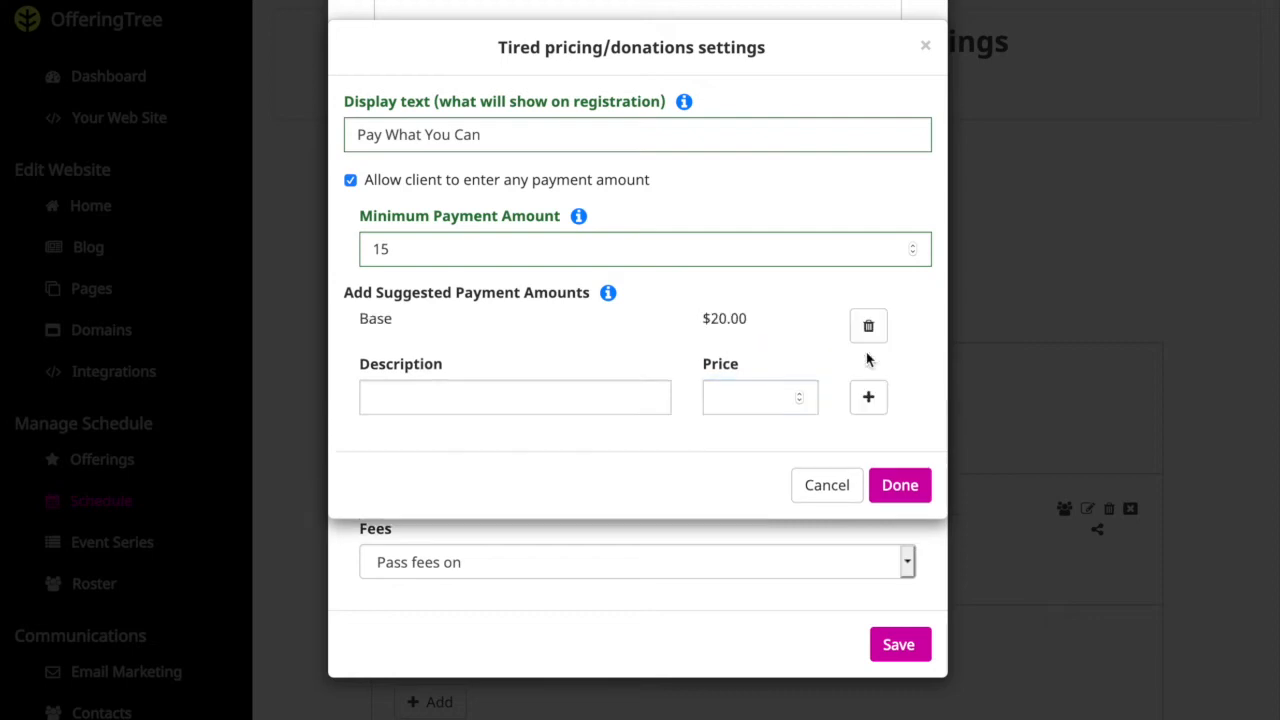
Step: Add a suggested payment amount described as Supporter with a price of 30
{"action": "left_click", "coordinate": [436, 400]}
{"action": "type", "text": "Supporter"}
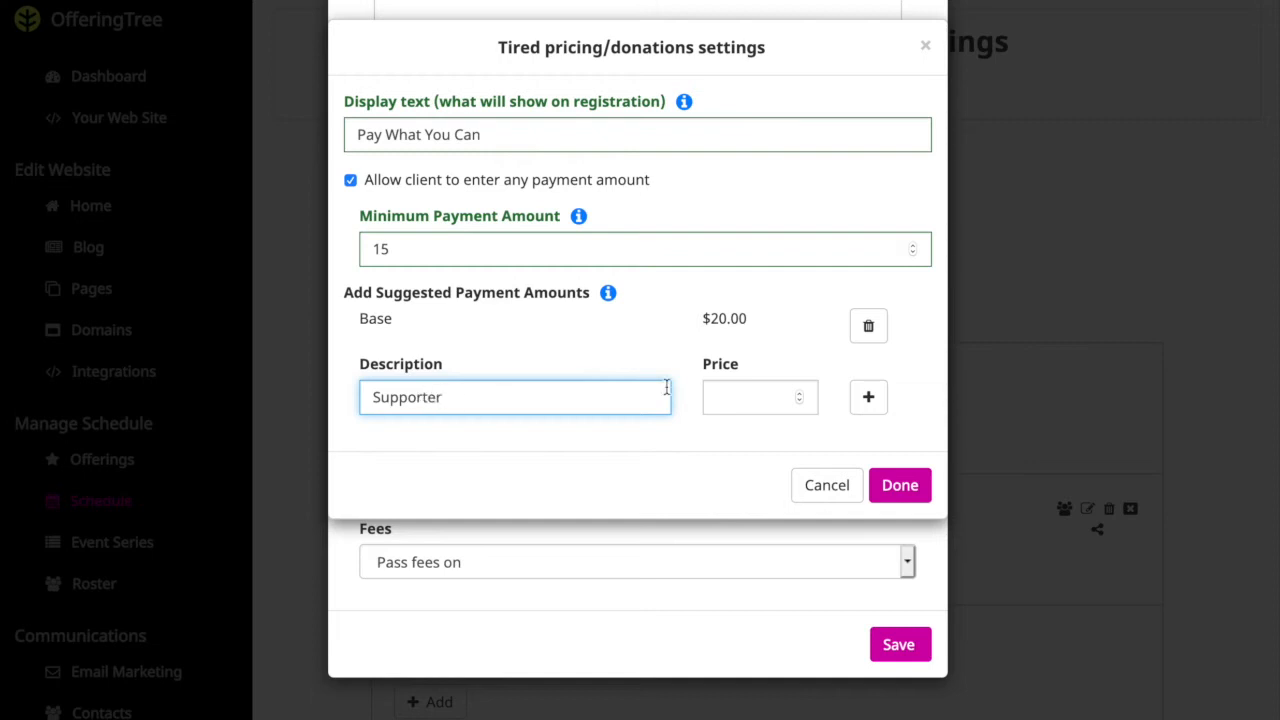
{"action": "left_click", "coordinate": [742, 395]}
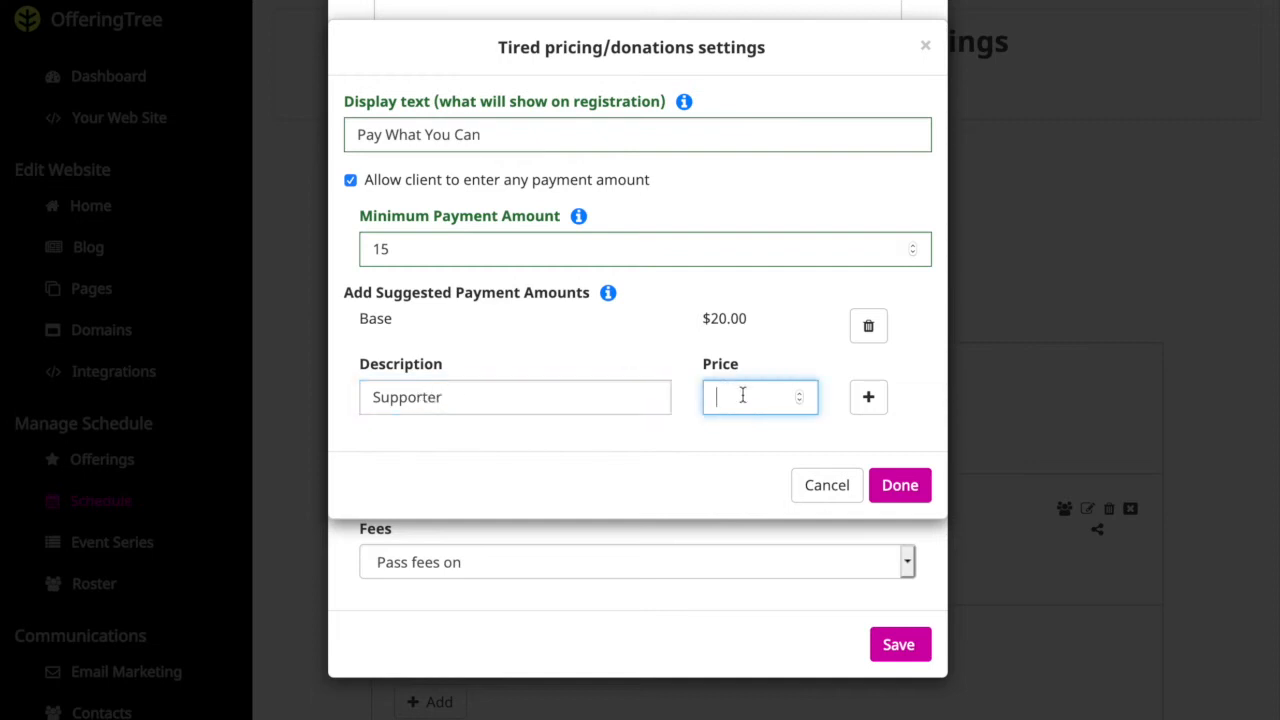
{"action": "type", "text": "30"}
{"action": "left_click", "coordinate": [868, 397]}
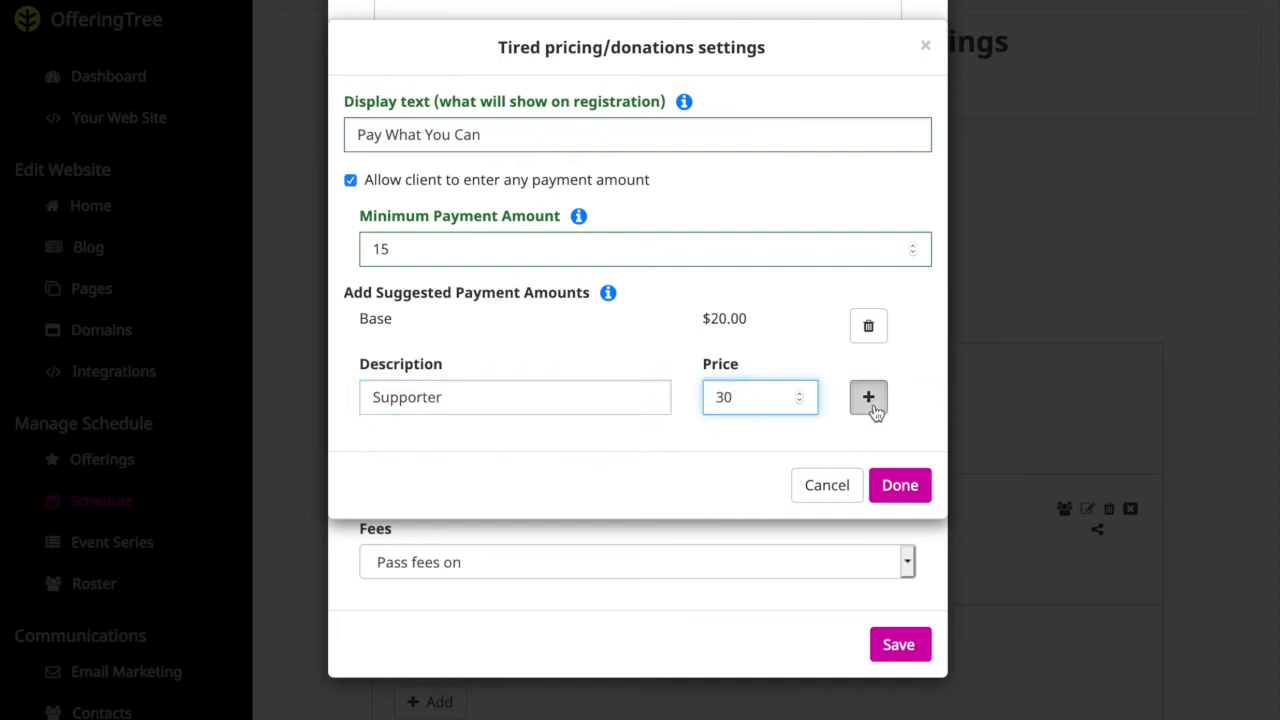
Step: Add a suggested payment amount described as Benefactor with a price of 40
{"action": "left_click", "coordinate": [400, 435]}
{"action": "type", "text": "Benefactor"}
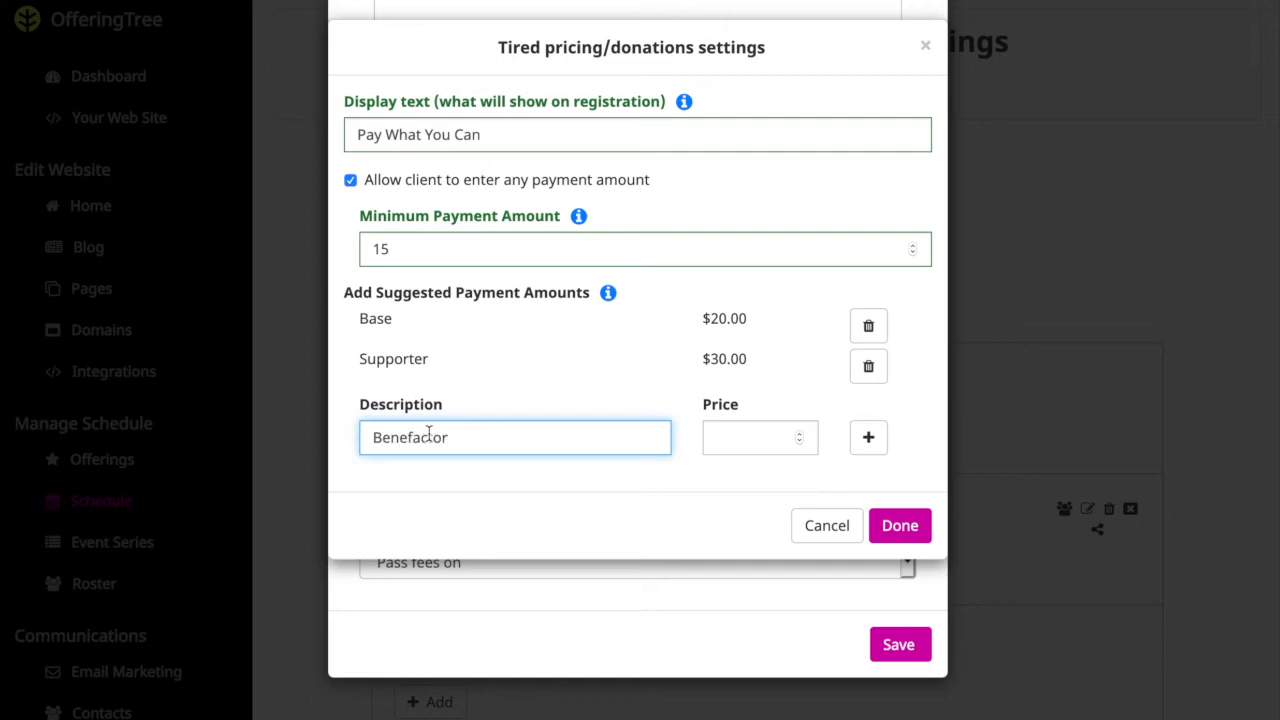
{"action": "left_click", "coordinate": [718, 440]}
{"action": "type", "text": "40"}
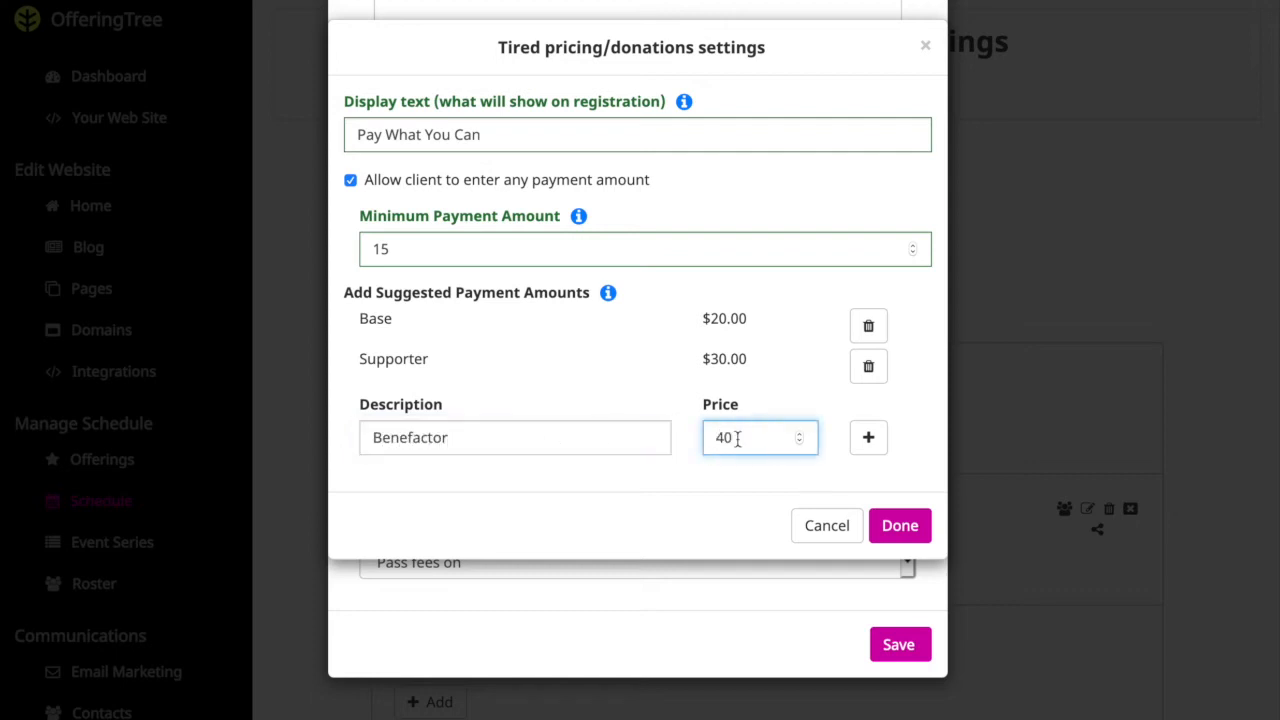
{"action": "left_click", "coordinate": [868, 437]}
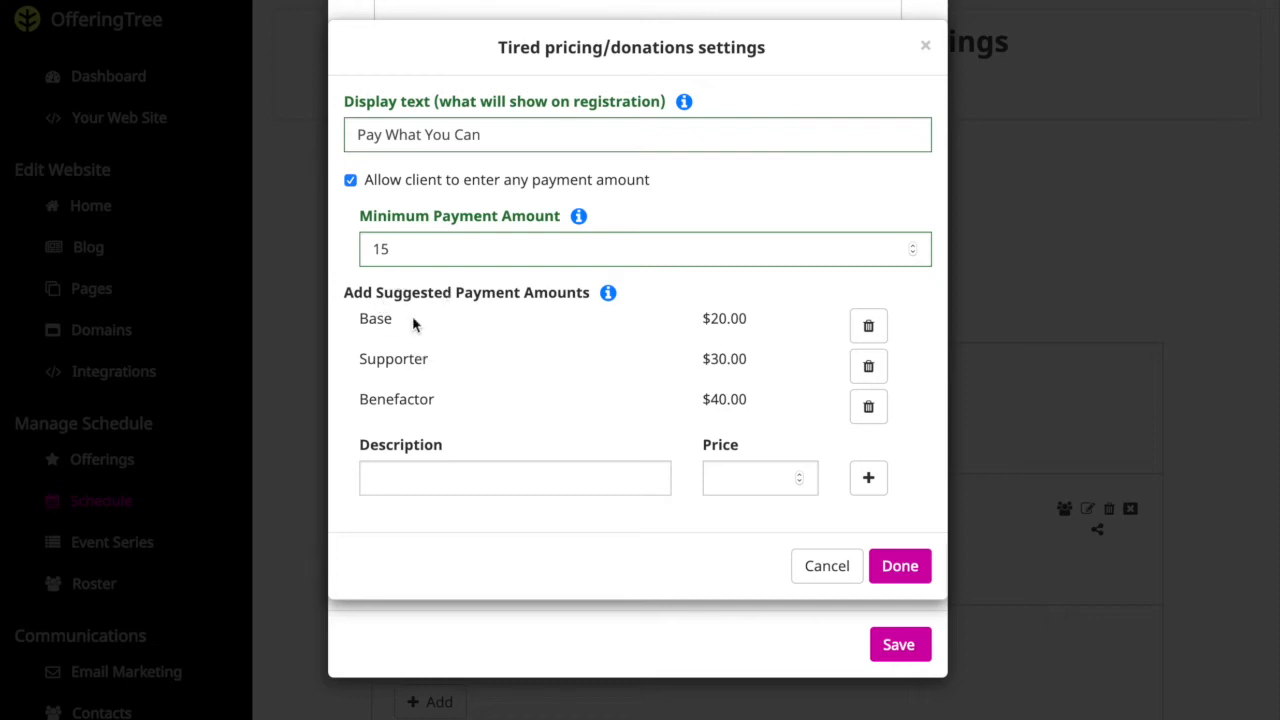
{"action": "left_click_drag", "start_coordinate": [360, 320], "coordinate": [728, 418]}
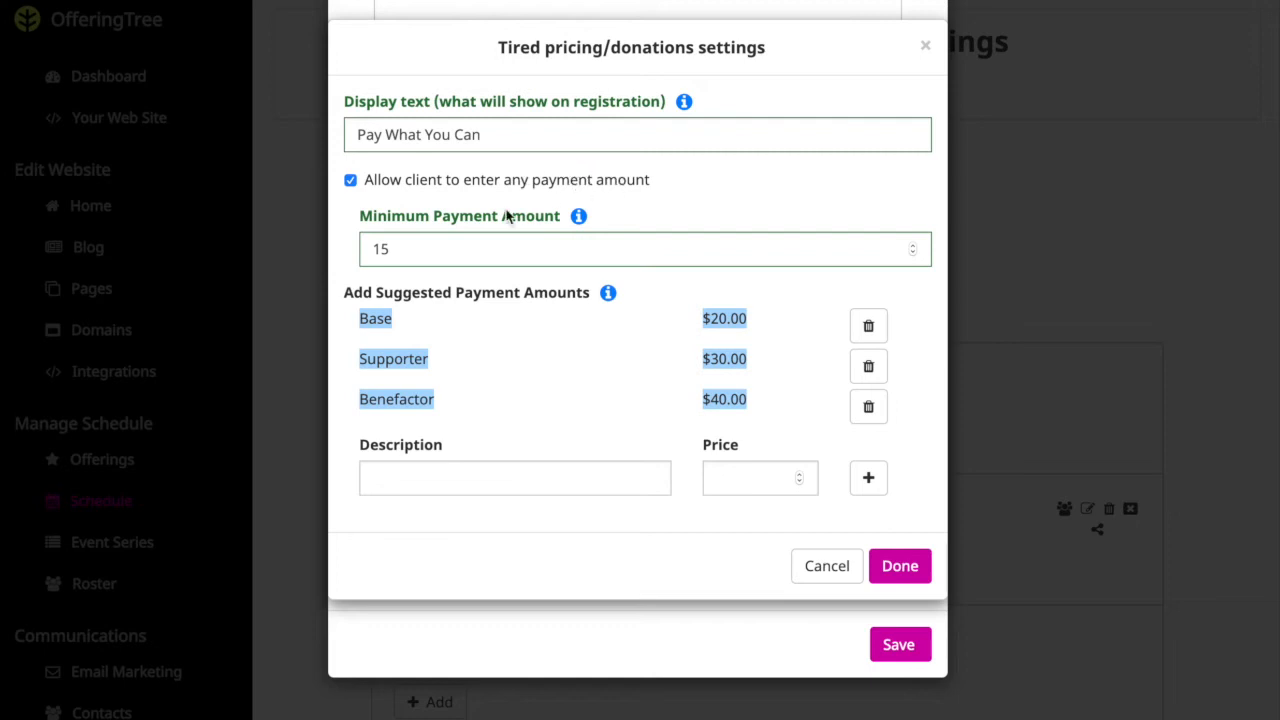
{"action": "left_click", "coordinate": [450, 381]}
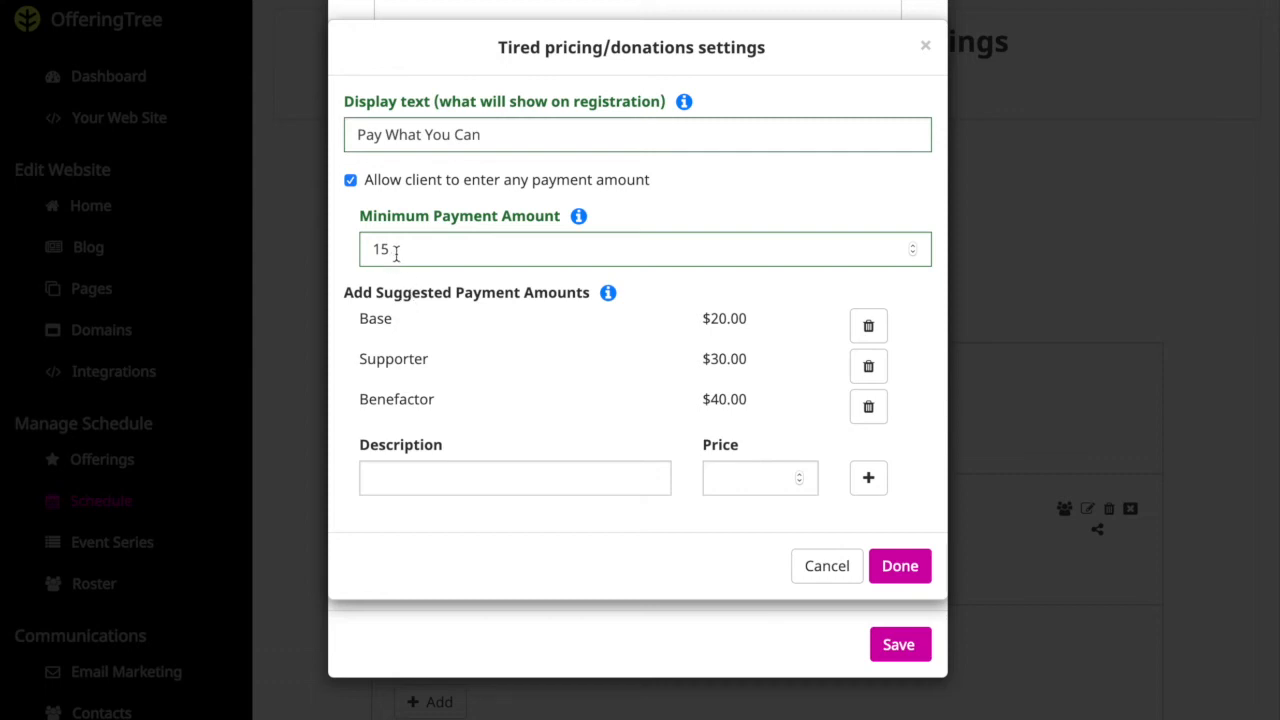
Step: Set the minimum payment amount to 0 and save the tiered pricing settings and the scheduled offering
{"action": "left_click_drag", "start_coordinate": [395, 254], "coordinate": [354, 248]}
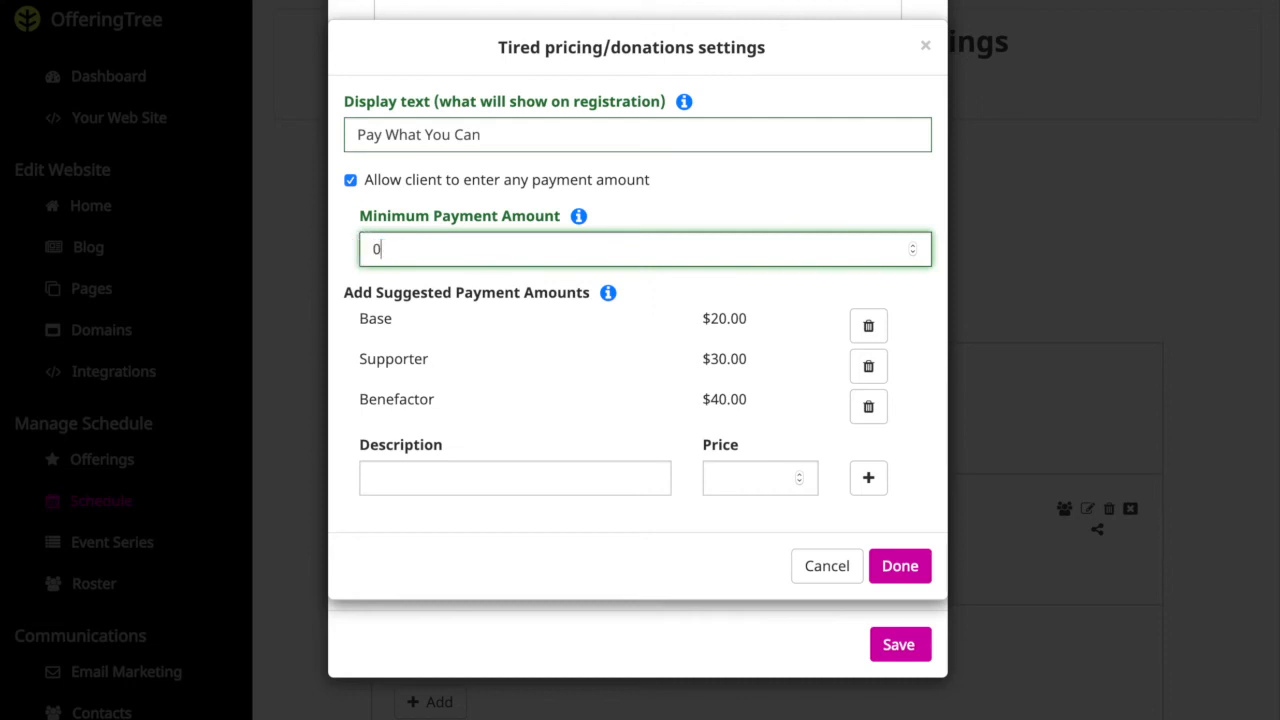
{"action": "left_click", "coordinate": [388, 323]}
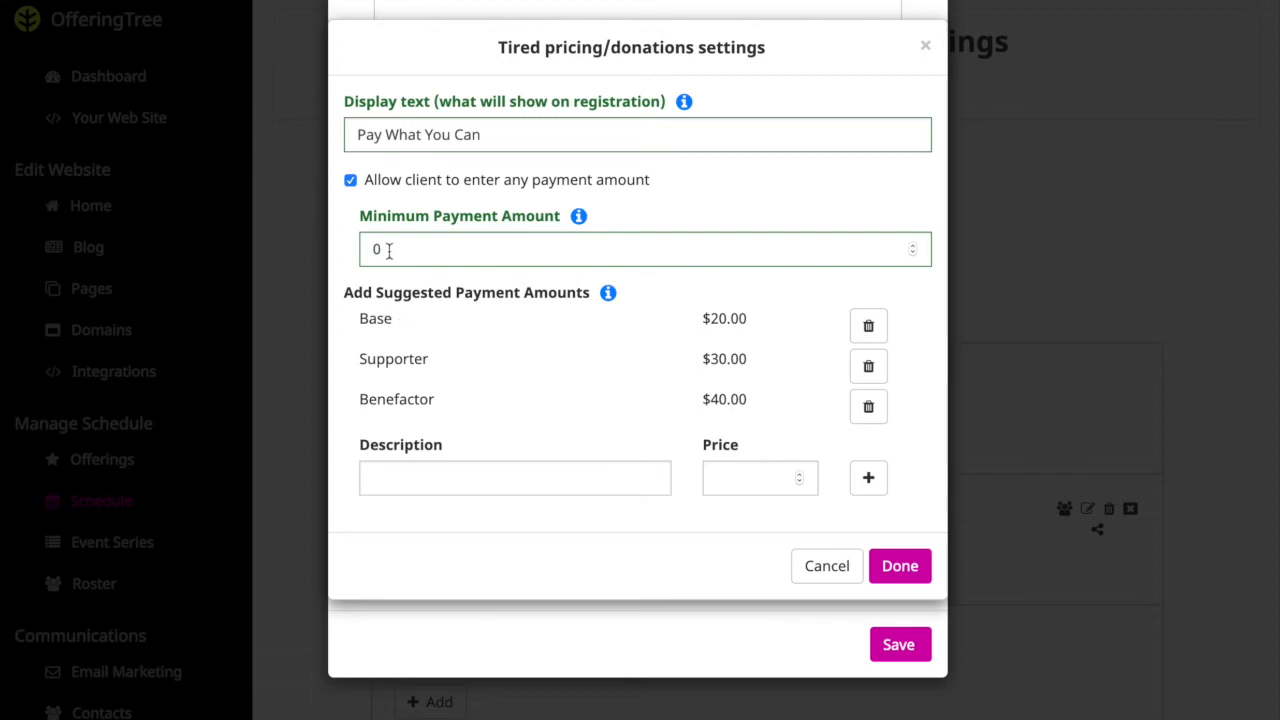
{"action": "left_click", "coordinate": [899, 566]}
{"action": "left_click", "coordinate": [899, 645]}
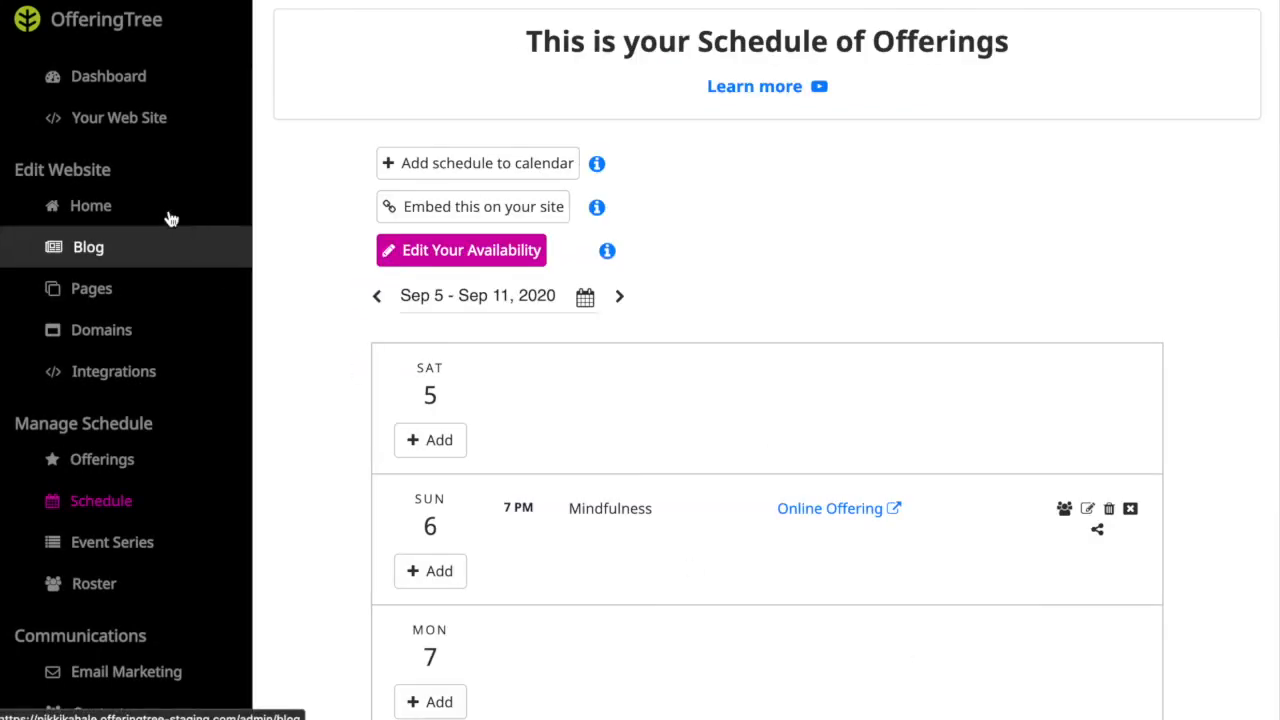
Step: View the public website and open the registration form of the September 6 Mindfulness event
{"action": "left_click", "coordinate": [132, 120]}
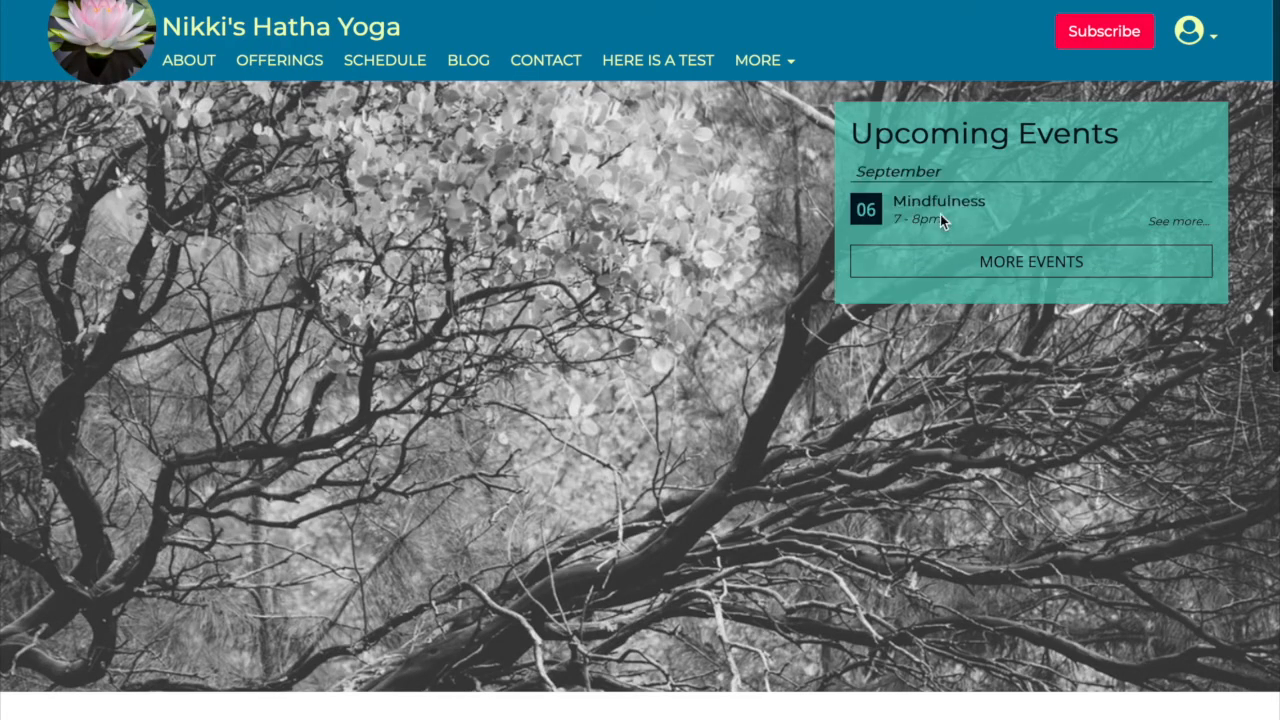
{"action": "left_click", "coordinate": [940, 216]}
{"action": "scroll", "coordinate": [381, 528], "scroll_direction": "down", "scroll_amount": 4}
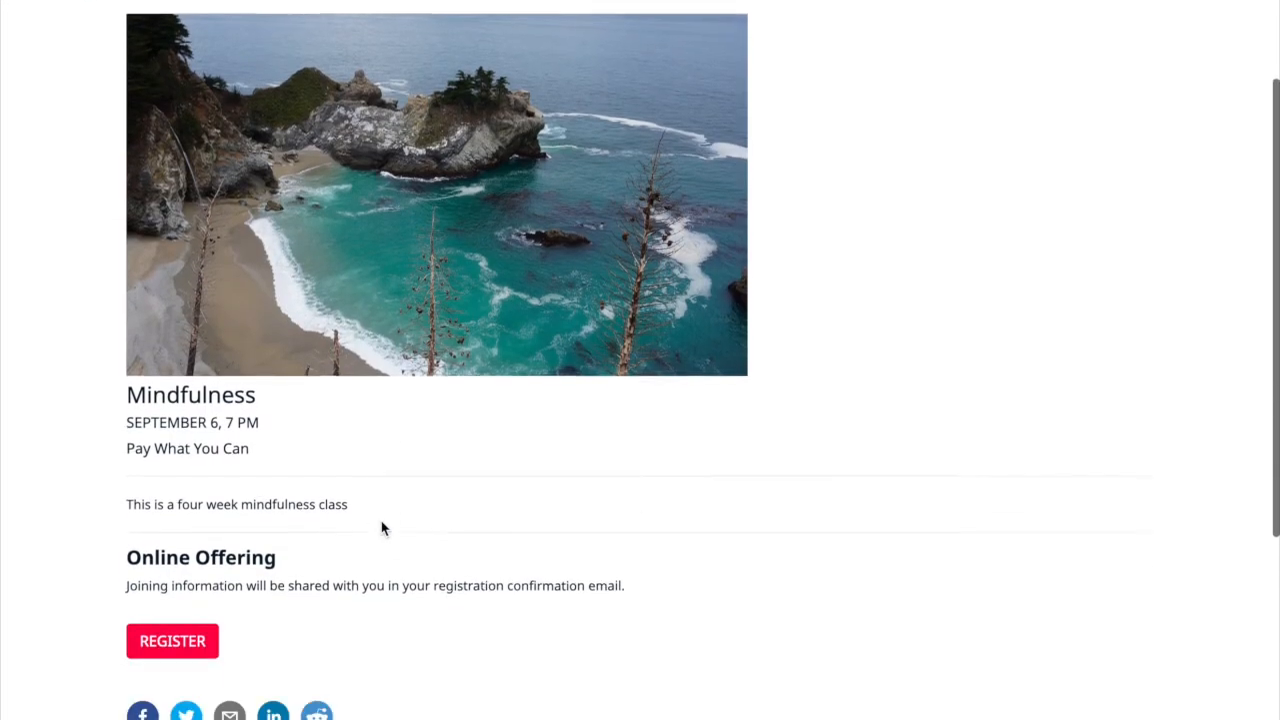
{"action": "left_click", "coordinate": [190, 430]}
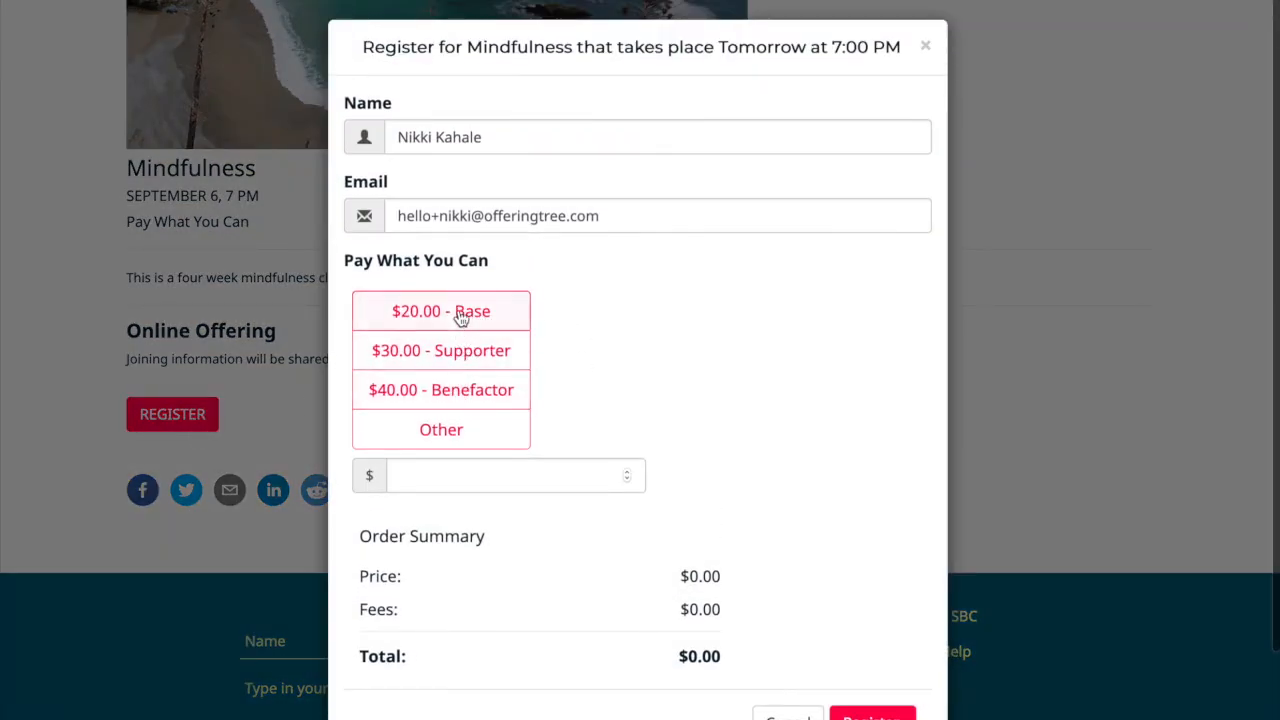
Step: Check the Other payment option with an amount of 0 against the order summary, and close the registration form without registering
{"action": "left_click", "coordinate": [451, 444]}
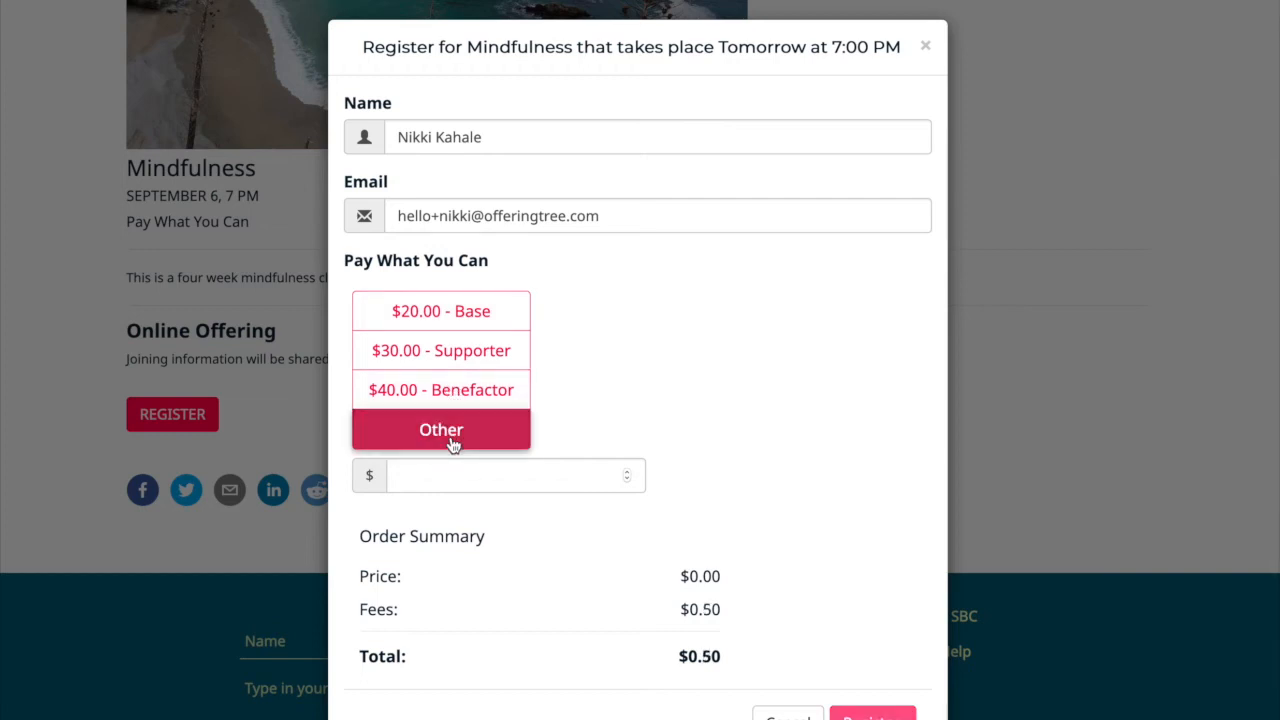
{"action": "left_click", "coordinate": [445, 476]}
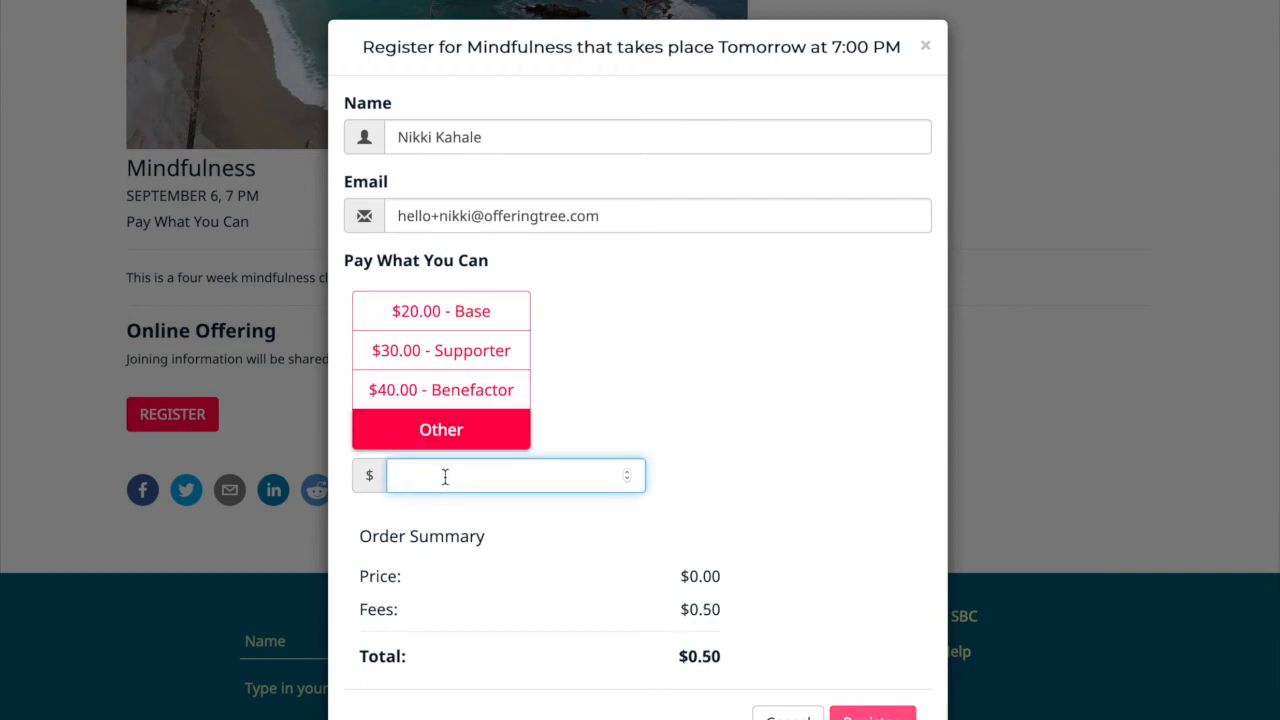
{"action": "type", "text": "0"}
{"action": "left_click", "coordinate": [723, 420]}
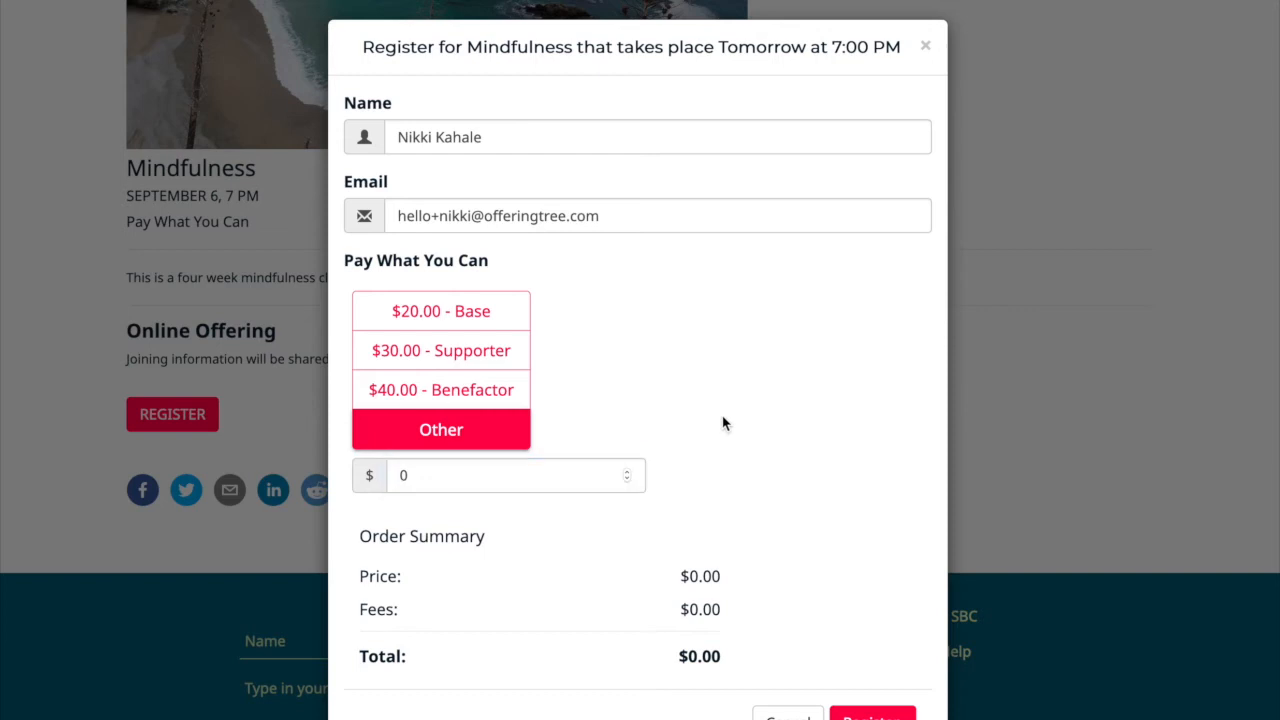
{"action": "scroll", "coordinate": [806, 535], "scroll_direction": "down", "scroll_amount": 1}
{"action": "scroll", "coordinate": [806, 537], "scroll_direction": "up", "scroll_amount": 1}
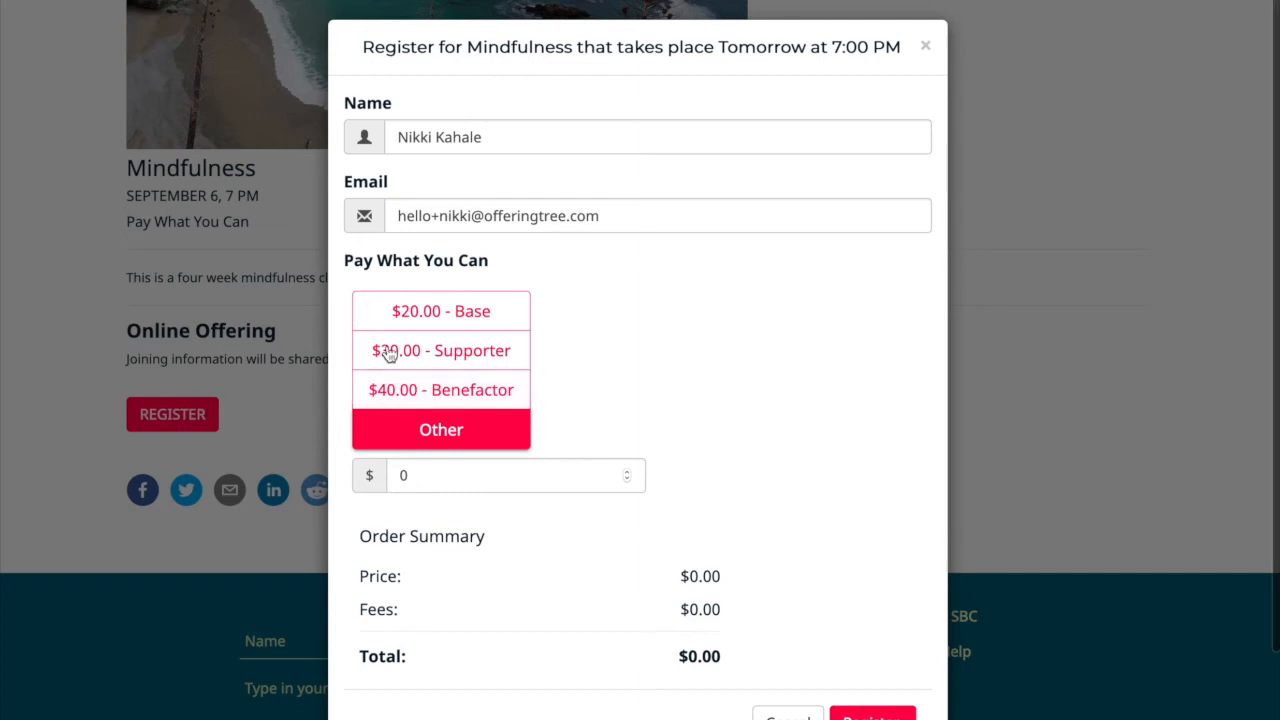
{"action": "scroll", "coordinate": [648, 406], "scroll_direction": "down", "scroll_amount": 1}
{"action": "scroll", "coordinate": [646, 405], "scroll_direction": "up", "scroll_amount": 1}
{"action": "left_click", "coordinate": [926, 45]}
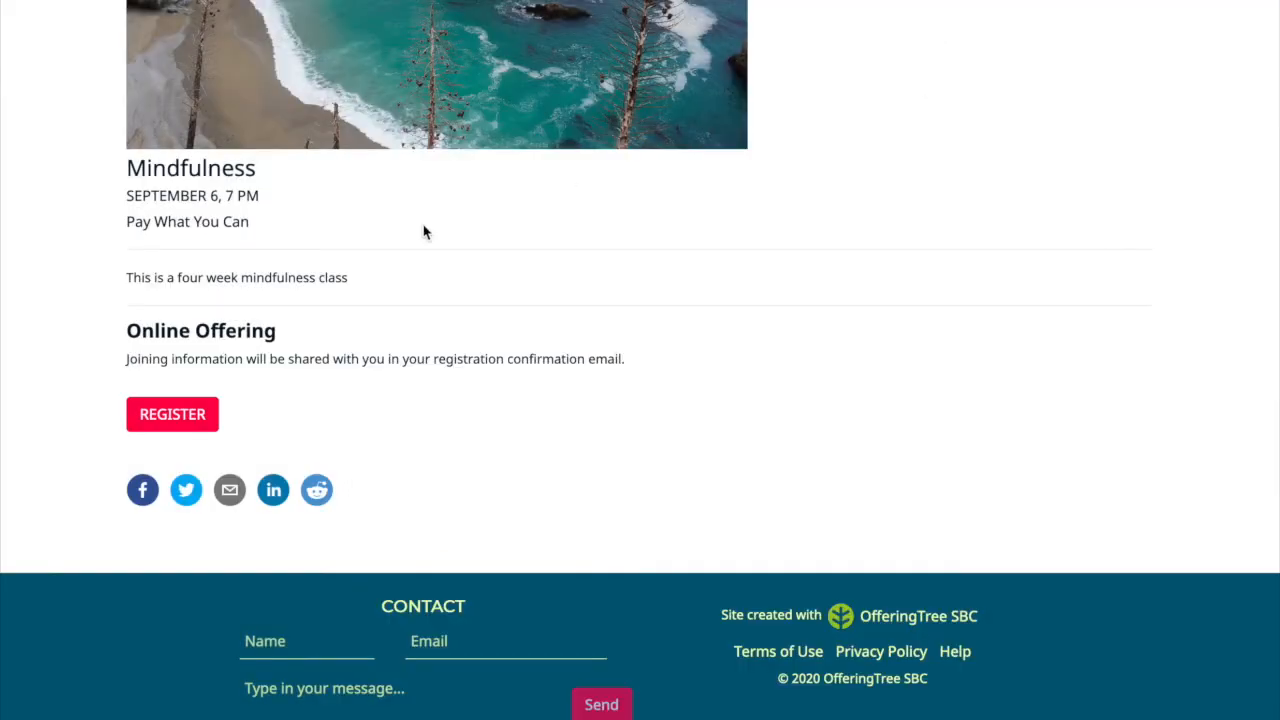
Step: Return to site management and reopen the tiered pricing settings of the September 6 Mindfulness offering from the schedule
{"action": "scroll", "coordinate": [423, 232], "scroll_direction": "up", "scroll_amount": 4}
{"action": "left_click", "coordinate": [1186, 32]}
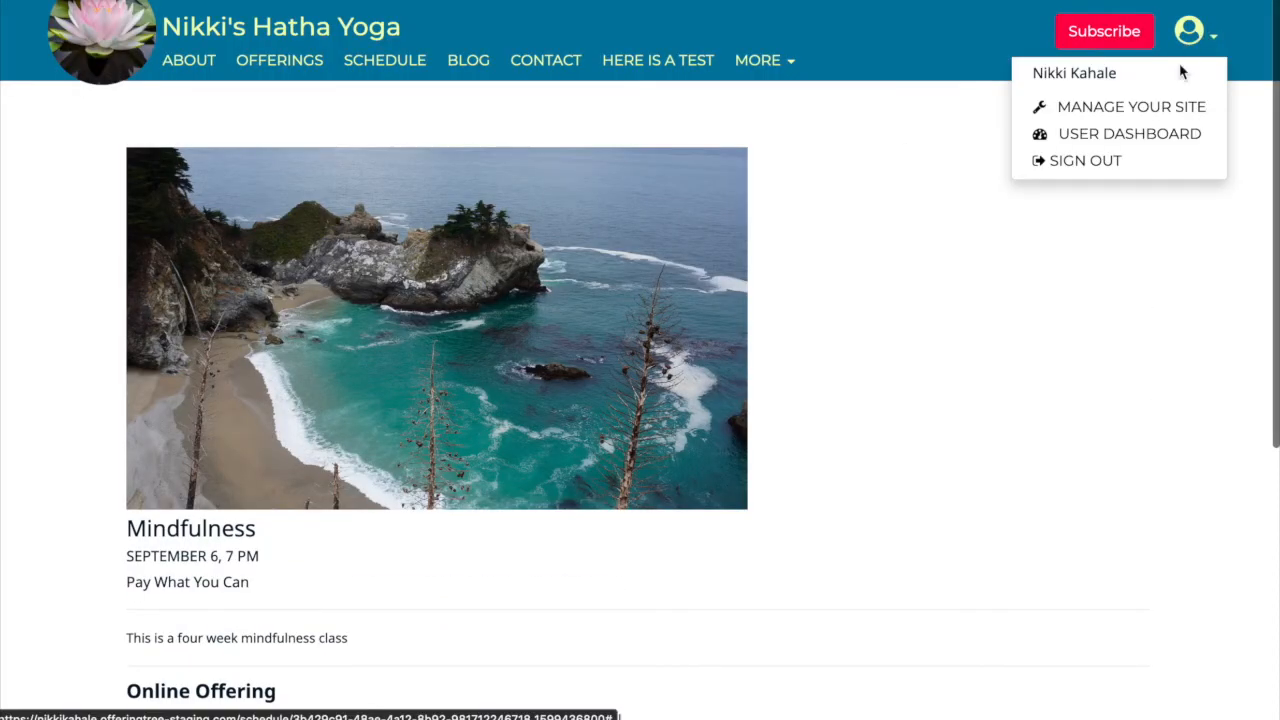
{"action": "left_click", "coordinate": [1152, 106]}
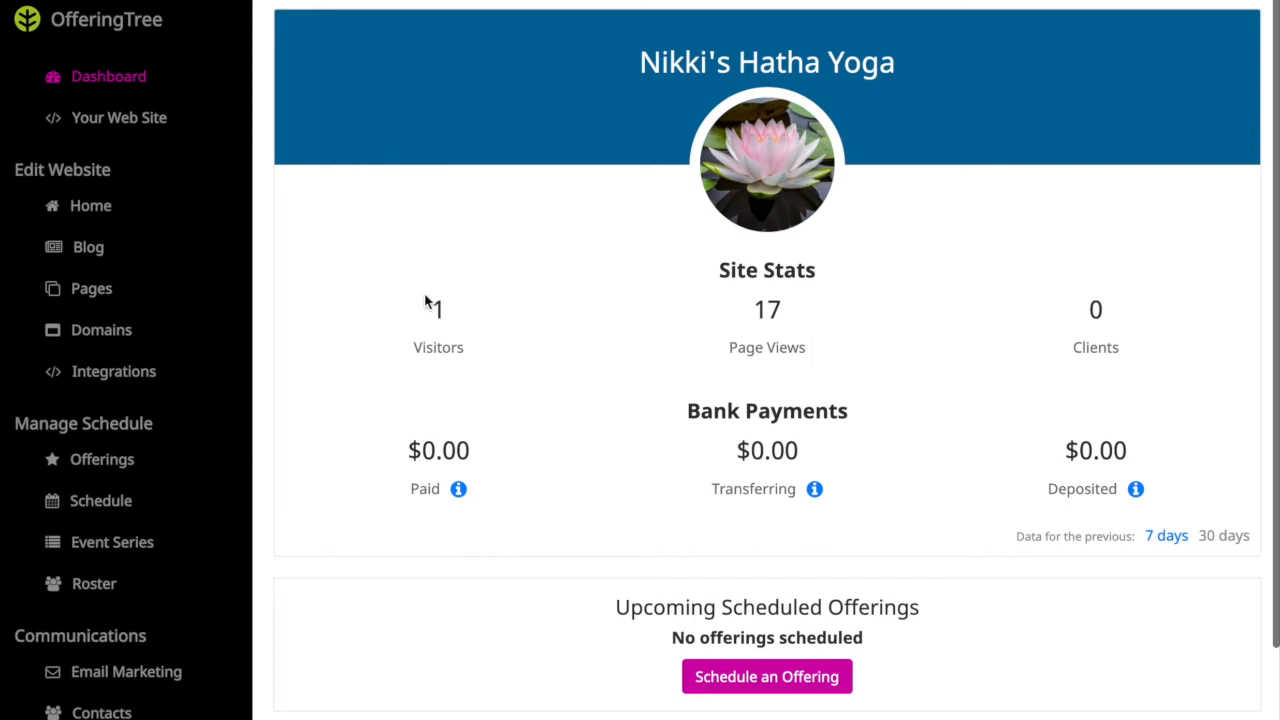
{"action": "left_click", "coordinate": [130, 491]}
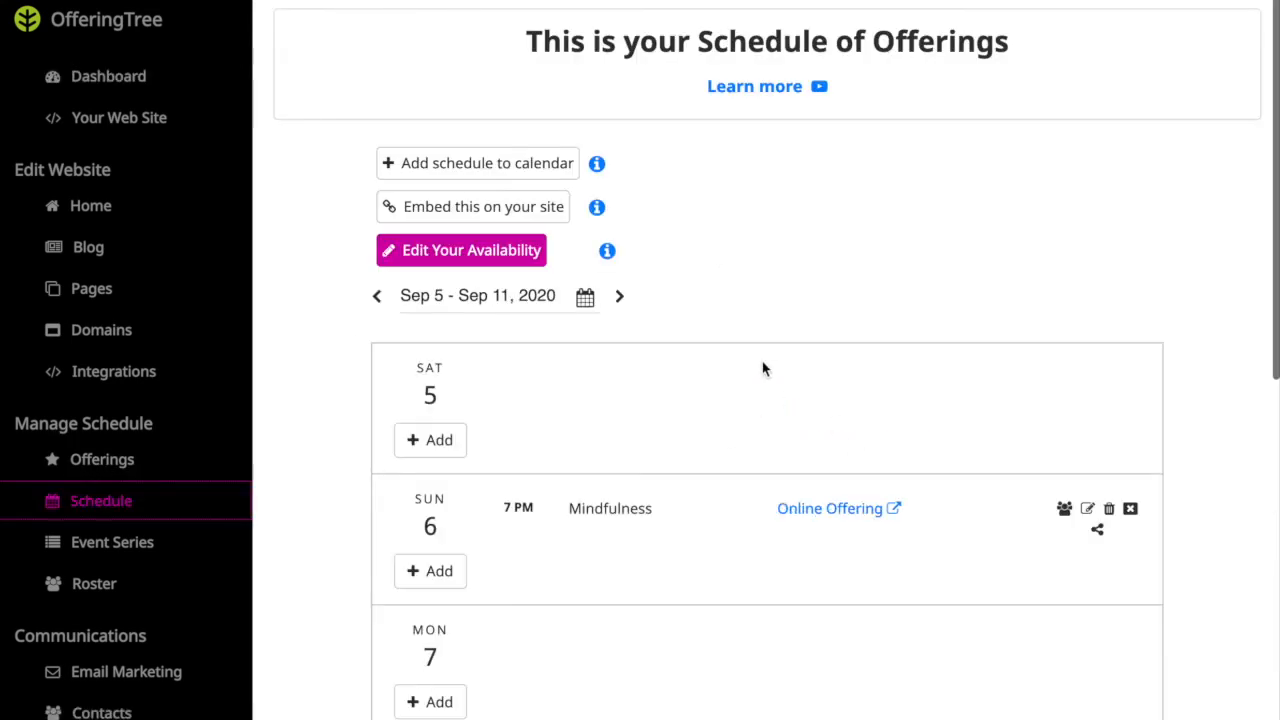
{"action": "left_click", "coordinate": [1088, 510]}
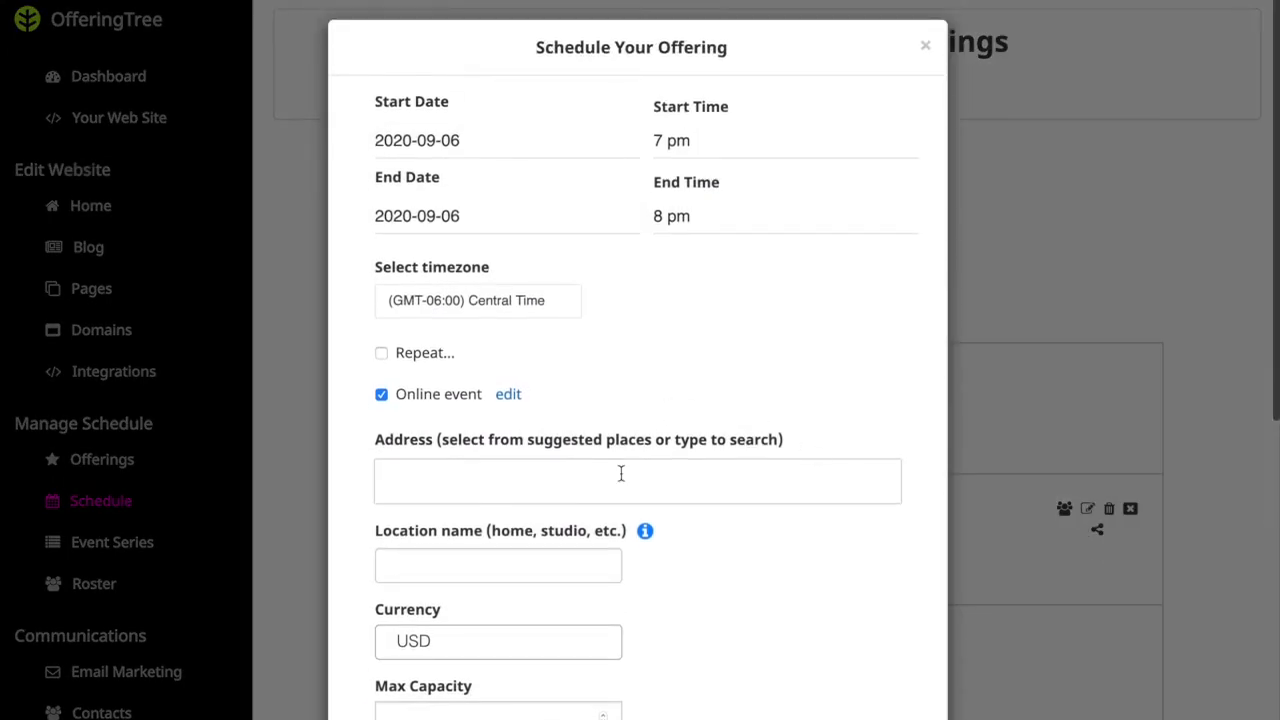
{"action": "scroll", "coordinate": [621, 473], "scroll_direction": "down", "scroll_amount": 5}
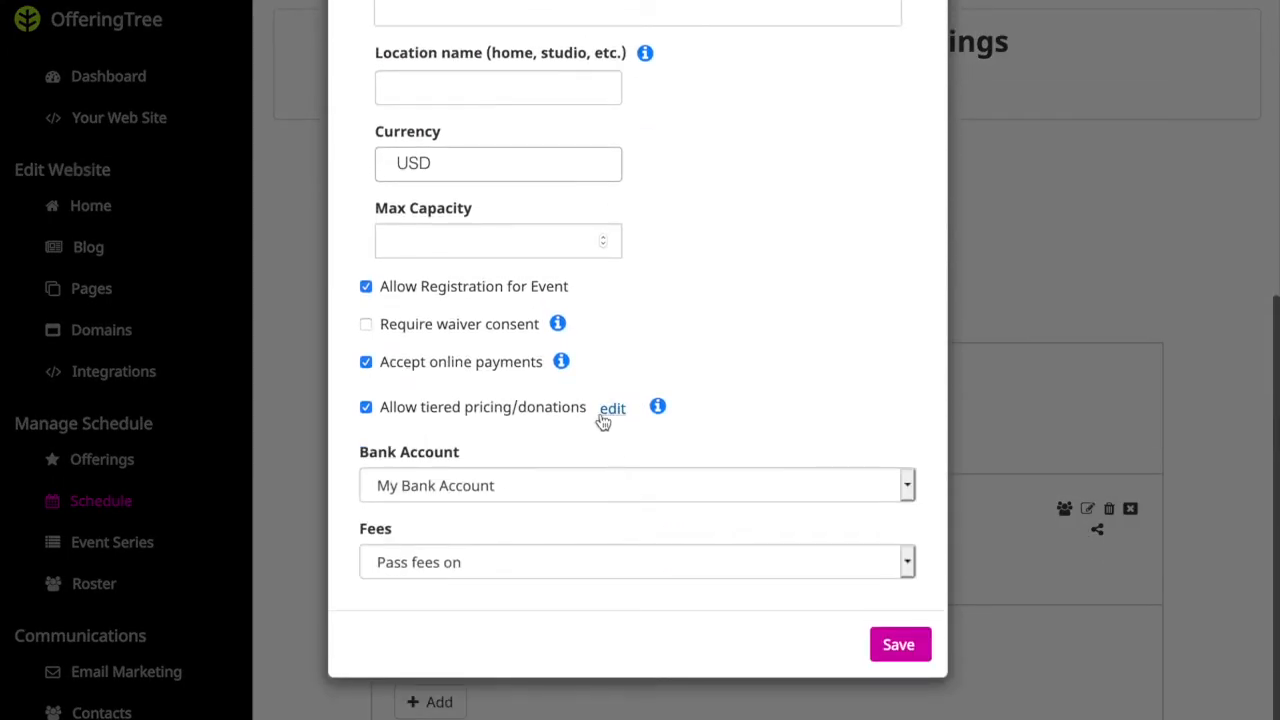
{"action": "left_click", "coordinate": [610, 412]}
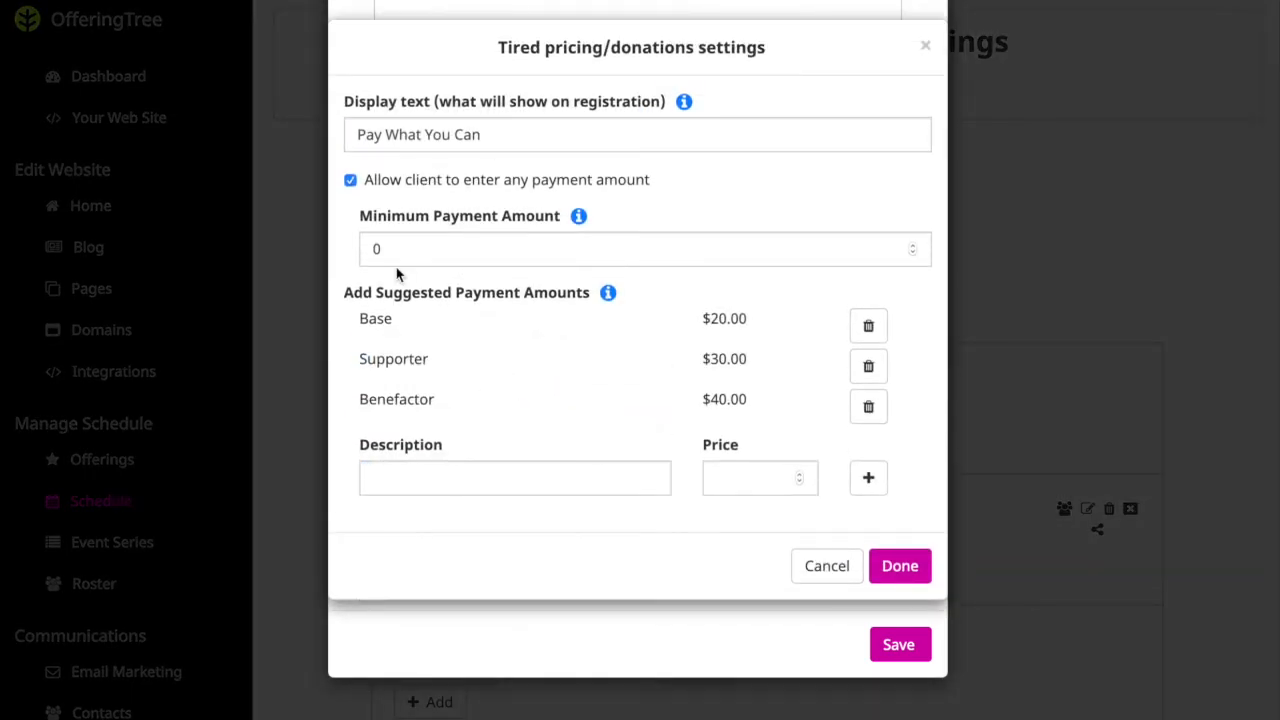
Step: Stop allowing clients to enter any payment amount, keeping only the fixed payment tiers, and save the scheduled offering
{"action": "left_click", "coordinate": [350, 181]}
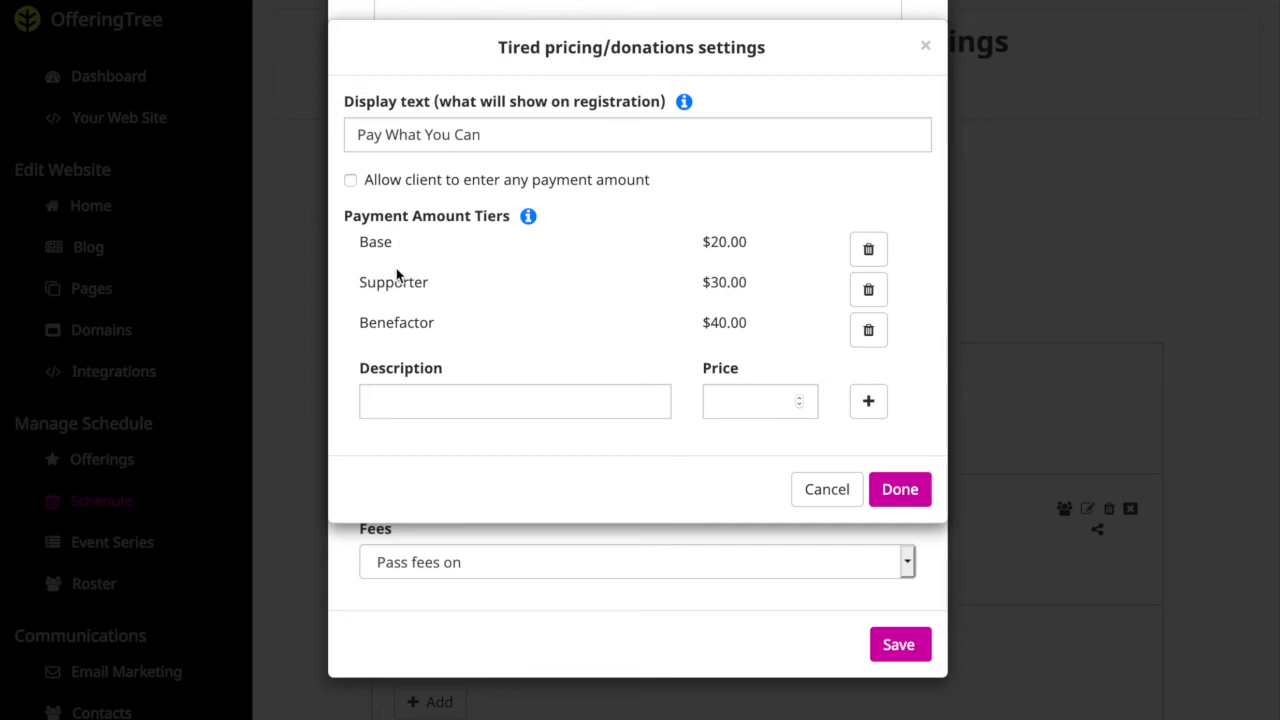
{"action": "left_click_drag", "start_coordinate": [356, 250], "coordinate": [734, 337]}
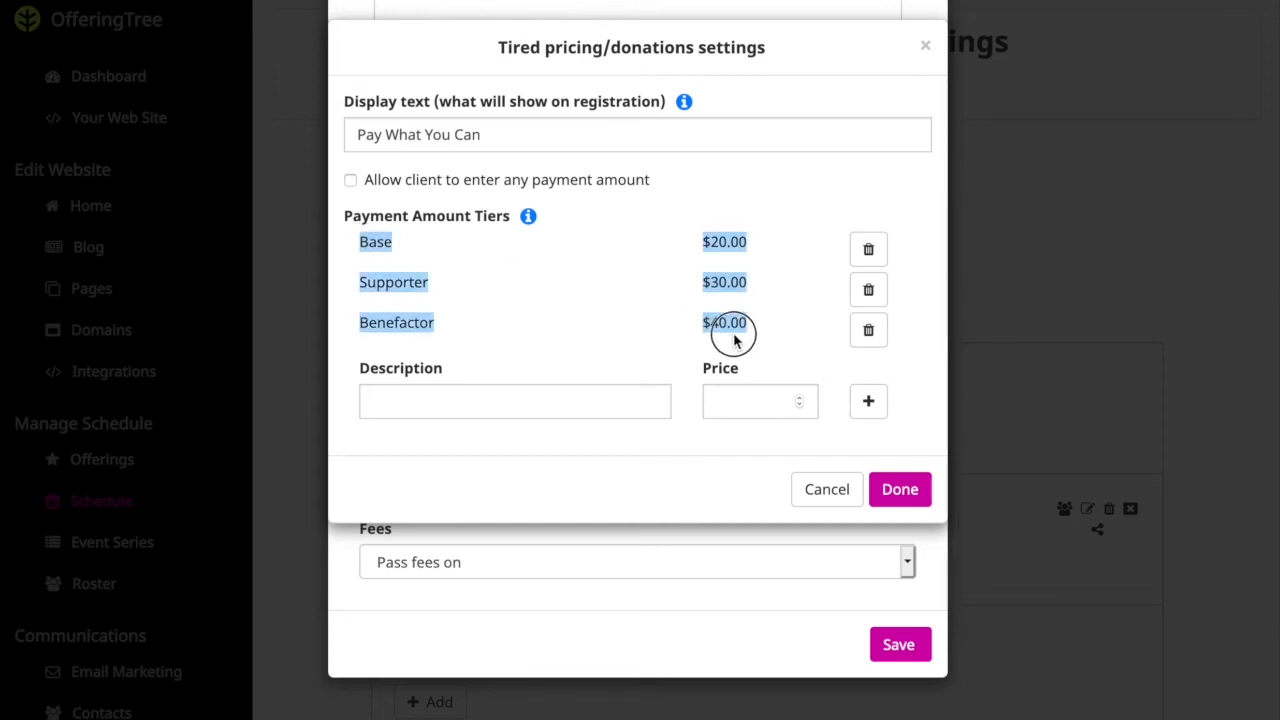
{"action": "left_click", "coordinate": [898, 489]}
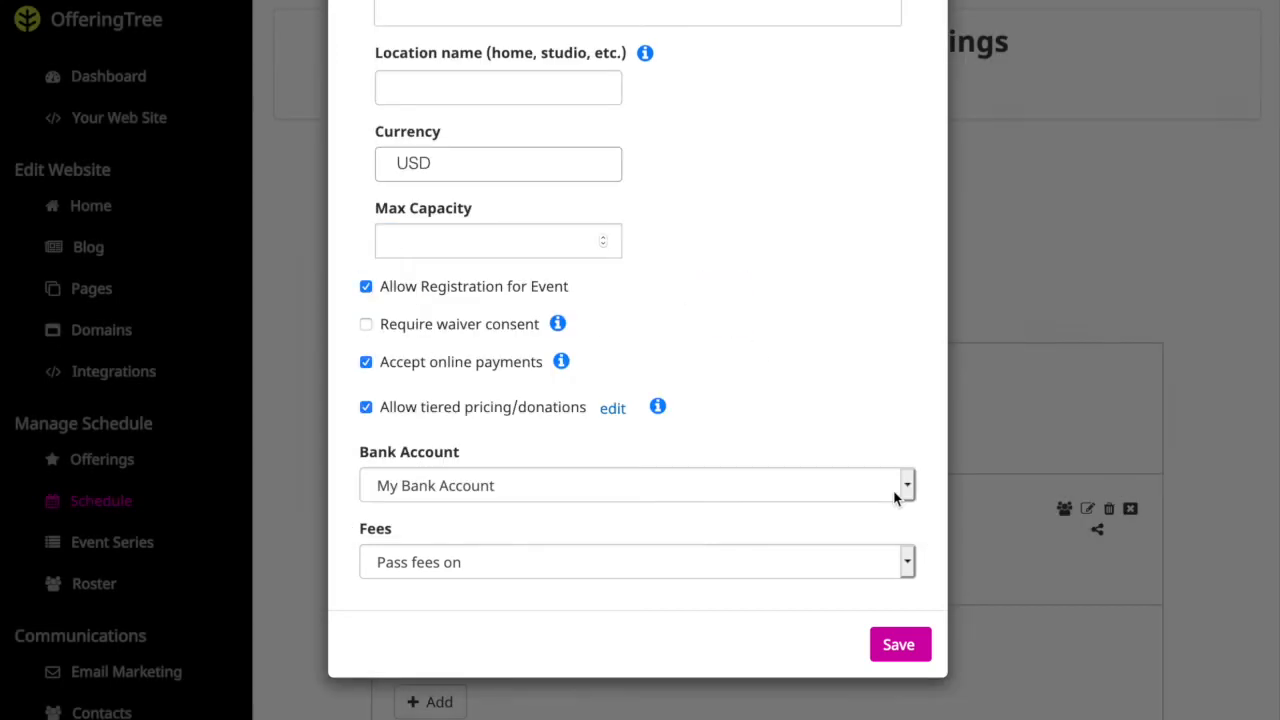
{"action": "left_click", "coordinate": [900, 645]}
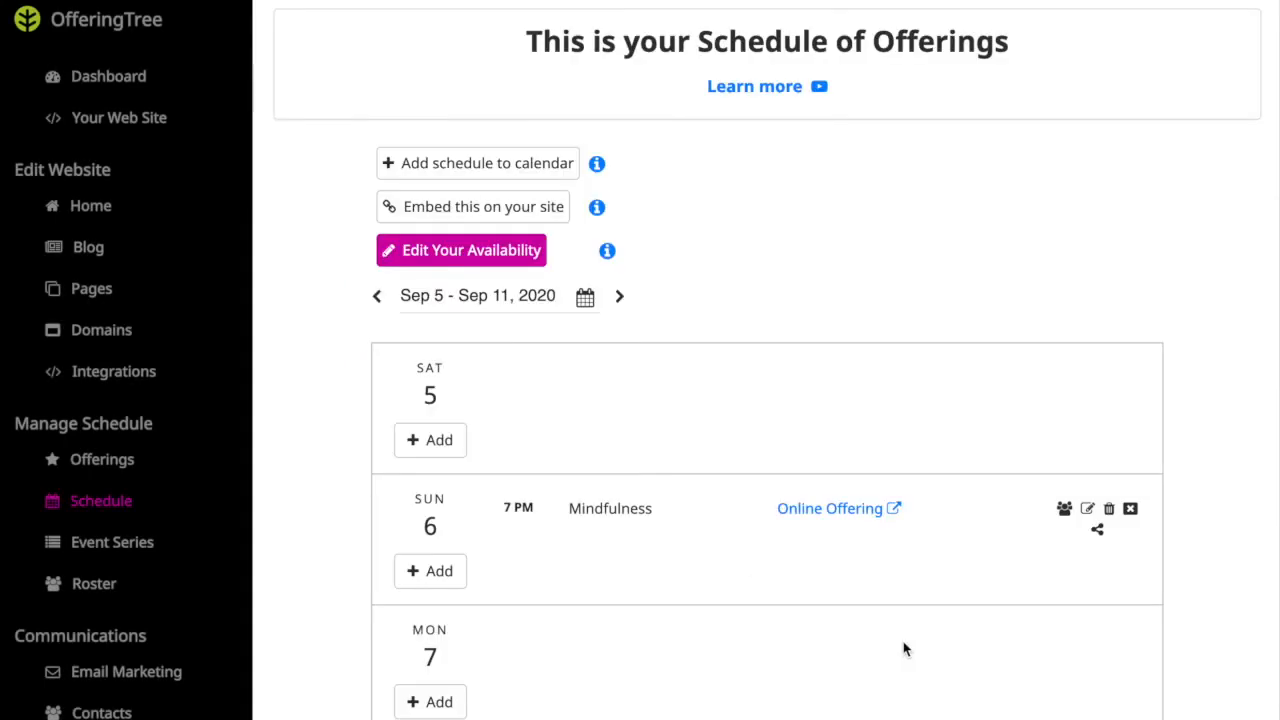
Step: Open the Mindfulness event's registration form on the public website to check the fixed payment tiers
{"action": "left_click", "coordinate": [136, 128]}
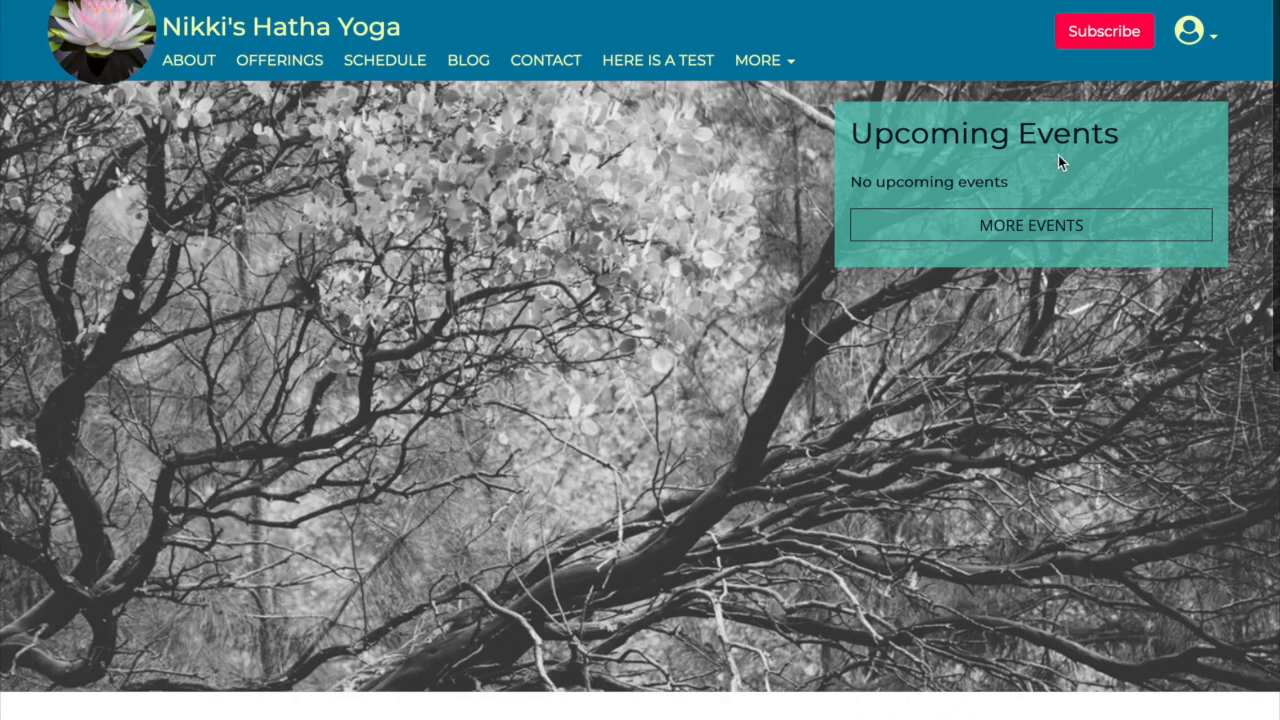
{"action": "left_click", "coordinate": [976, 210]}
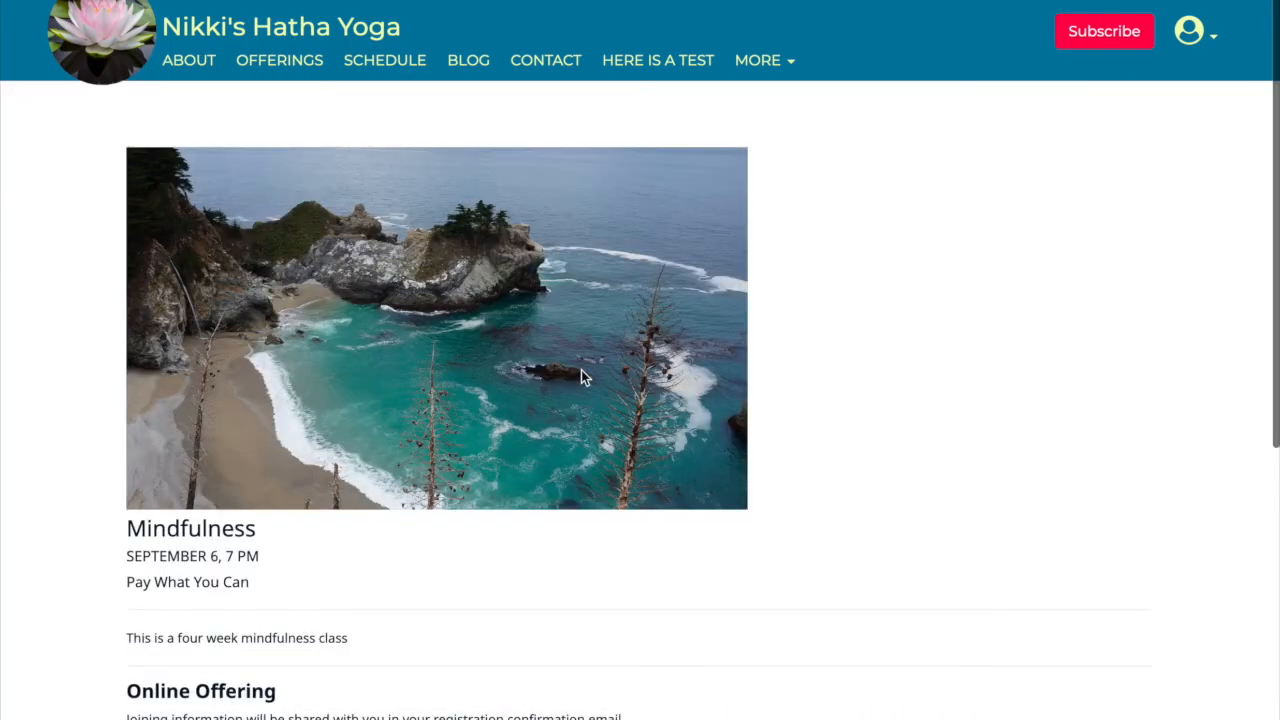
{"action": "scroll", "coordinate": [581, 372], "scroll_direction": "down", "scroll_amount": 5}
{"action": "left_click", "coordinate": [194, 357]}
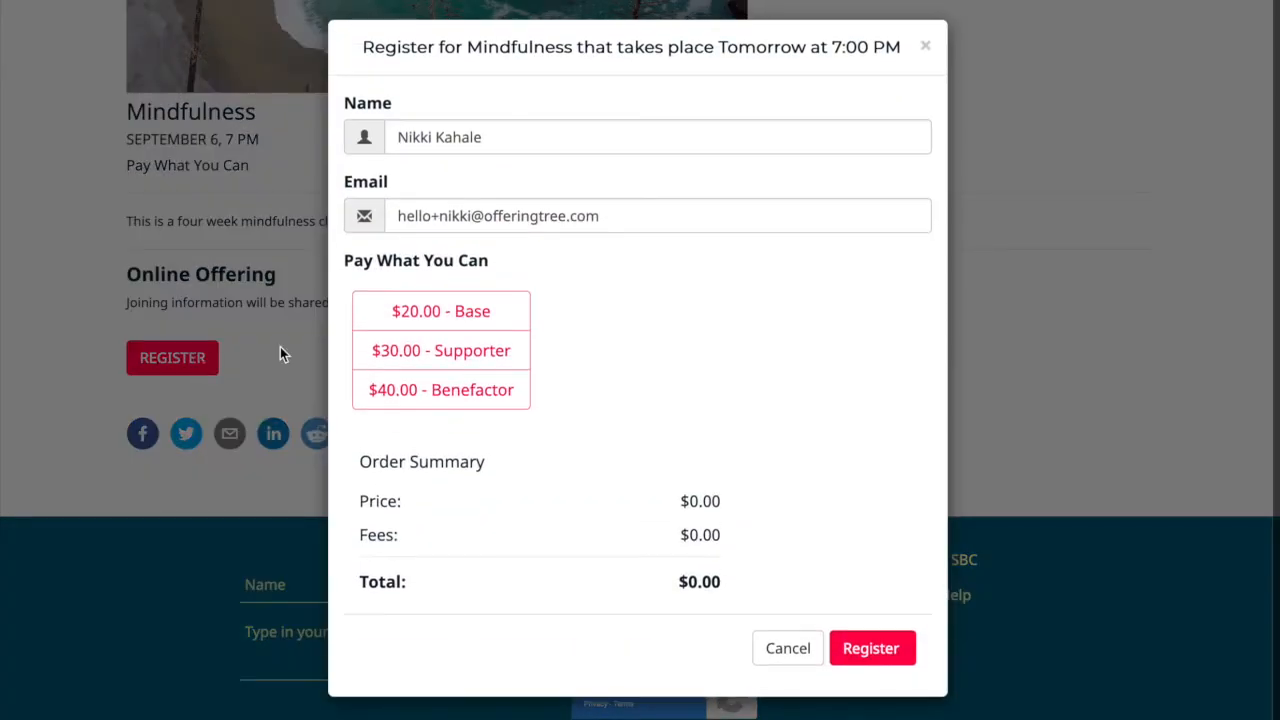
Step: Check the order summary for the Base, Supporter and Benefactor tiers, and close the registration form without registering
{"action": "left_click", "coordinate": [455, 316]}
{"action": "left_click", "coordinate": [456, 356]}
{"action": "left_click", "coordinate": [451, 388]}
{"action": "left_click", "coordinate": [449, 316]}
{"action": "left_click", "coordinate": [449, 355]}
{"action": "left_click", "coordinate": [449, 388]}
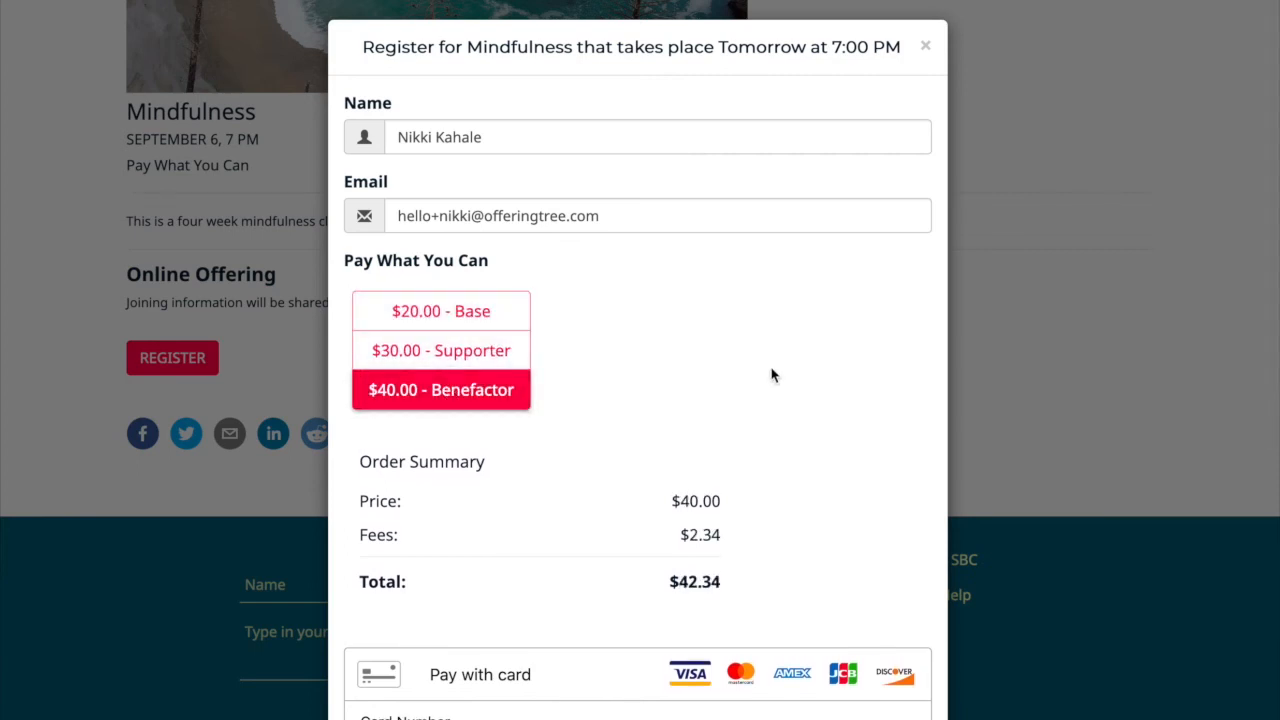
{"action": "left_click", "coordinate": [926, 48]}
Step: Return to site management and open the Intro Coaching Course for editing from the offerings list
{"action": "scroll", "coordinate": [807, 222], "scroll_direction": "up", "scroll_amount": 5}
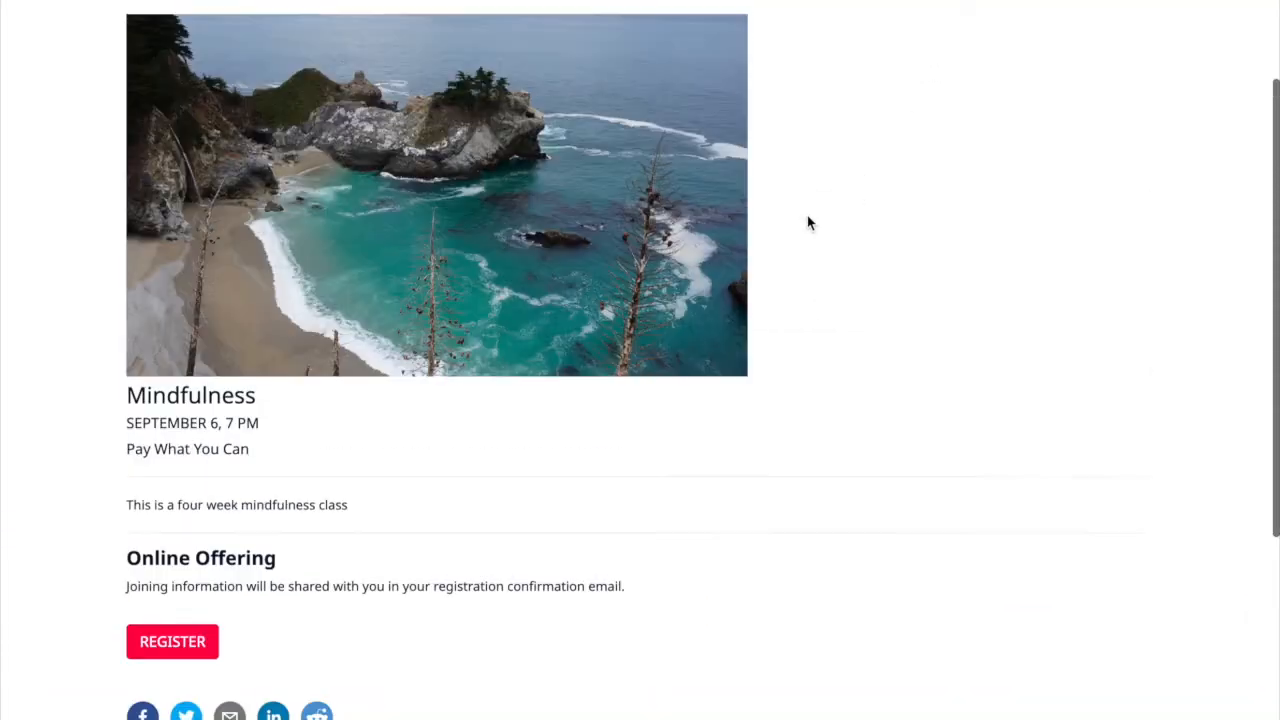
{"action": "left_click", "coordinate": [1210, 36]}
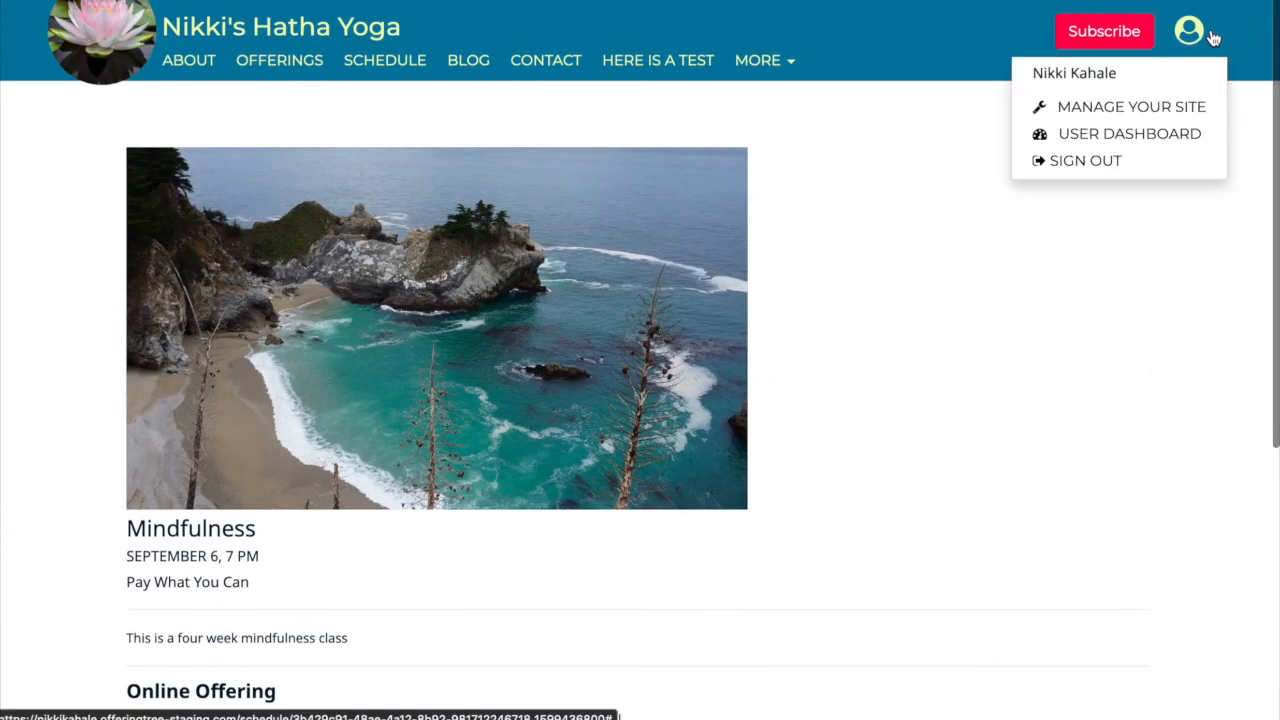
{"action": "left_click", "coordinate": [1152, 110]}
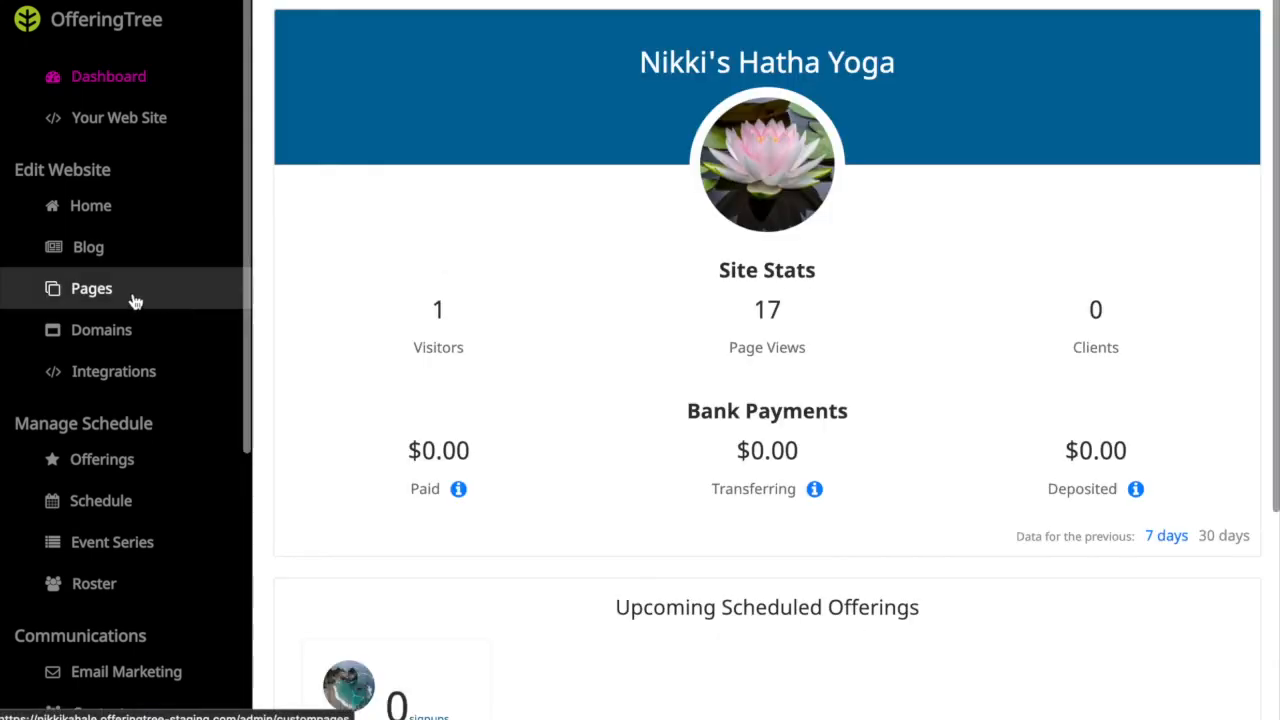
{"action": "left_click", "coordinate": [105, 463]}
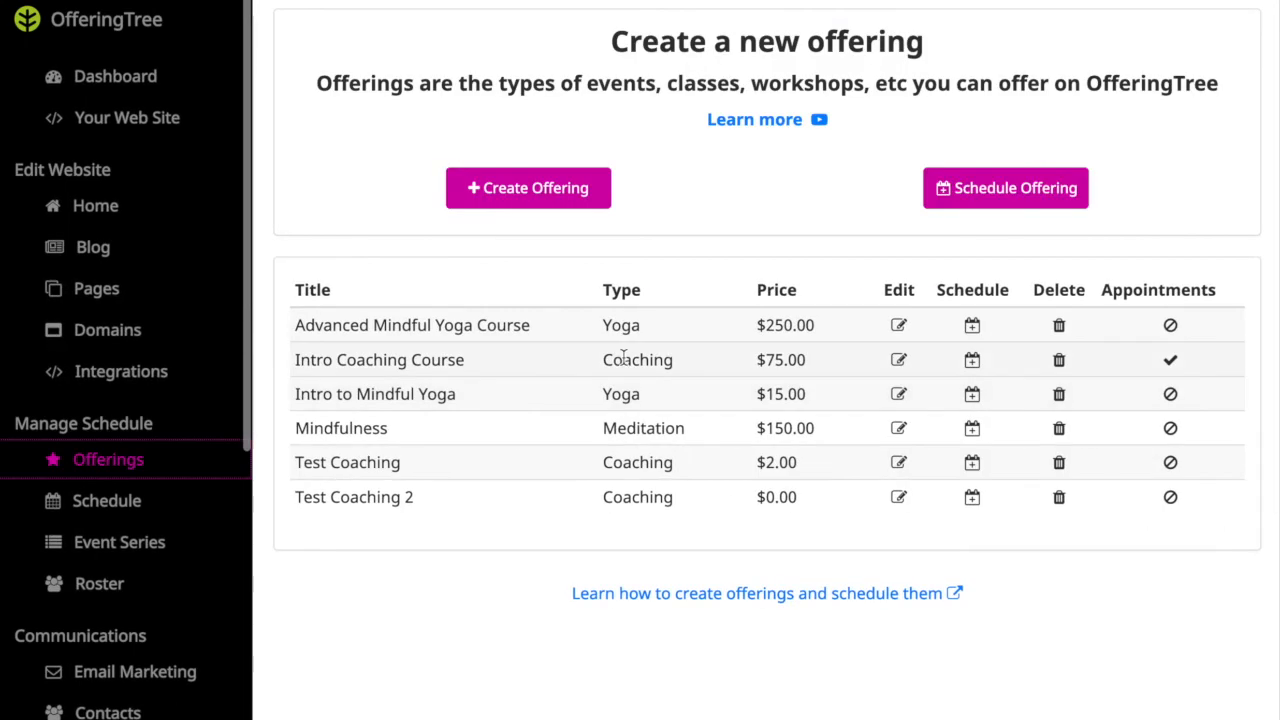
{"action": "left_click", "coordinate": [1172, 362]}
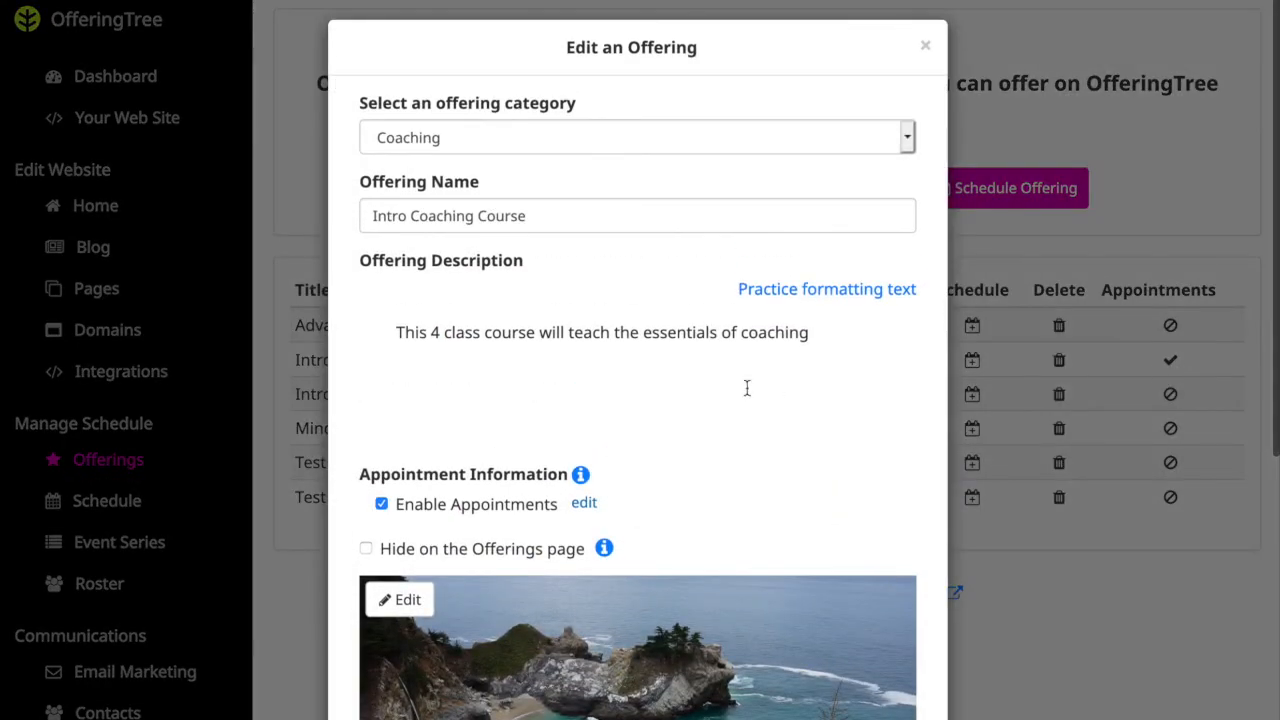
Step: Open the tiered pricing settings within the Intro Coaching Course's appointment settings and check the Sliding Scale display text shown on registration
{"action": "scroll", "coordinate": [746, 388], "scroll_direction": "down", "scroll_amount": 3}
{"action": "left_click", "coordinate": [585, 275]}
{"action": "scroll", "coordinate": [730, 303], "scroll_direction": "down", "scroll_amount": 6}
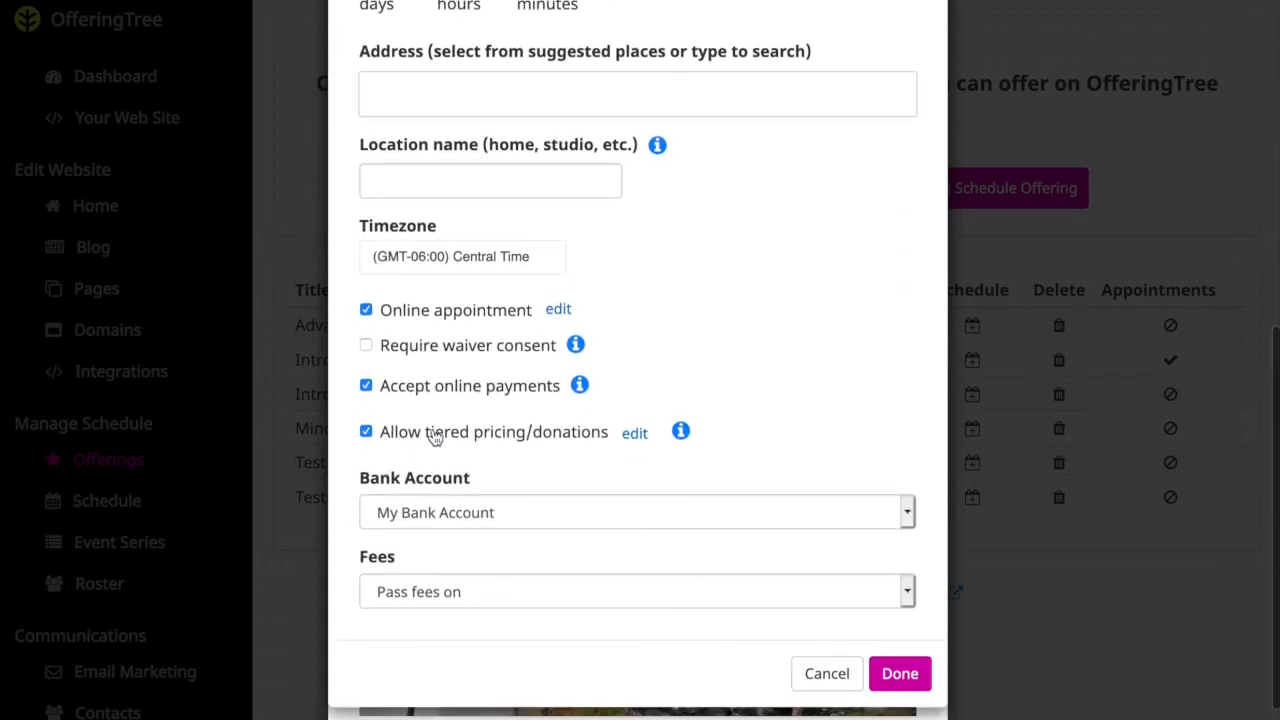
{"action": "left_click", "coordinate": [635, 436]}
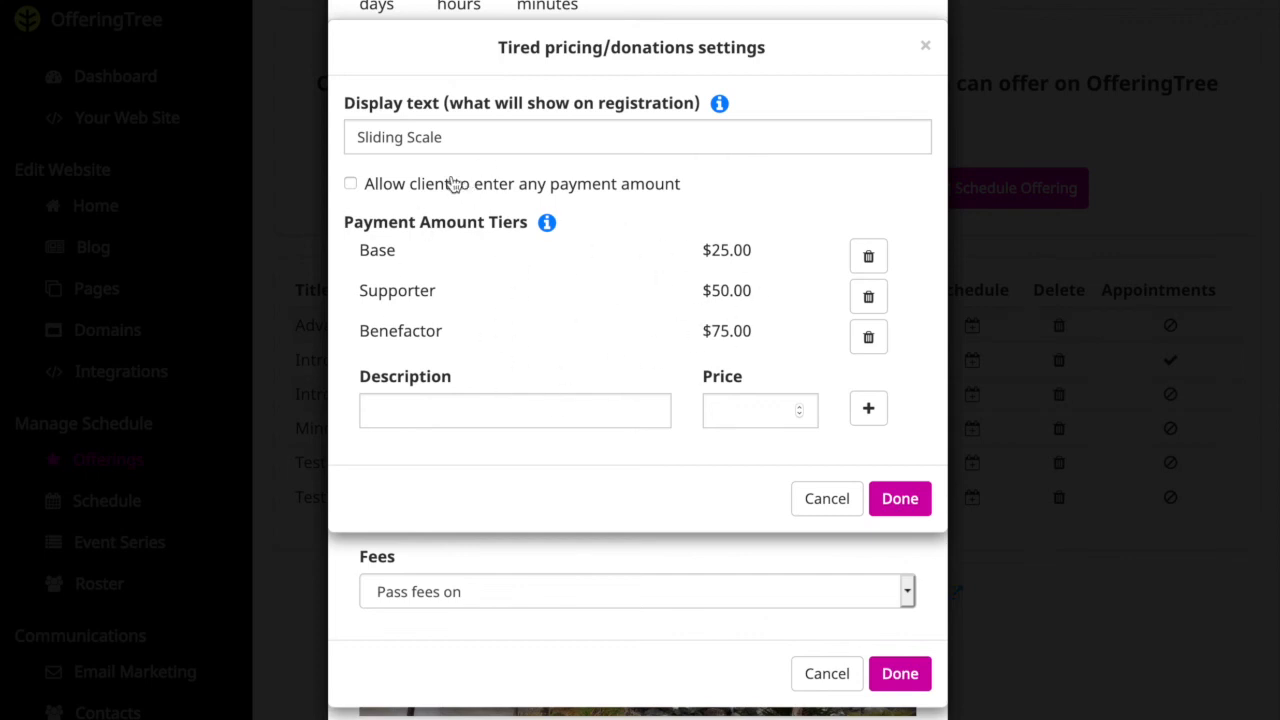
{"action": "left_click_drag", "start_coordinate": [455, 137], "coordinate": [348, 131]}
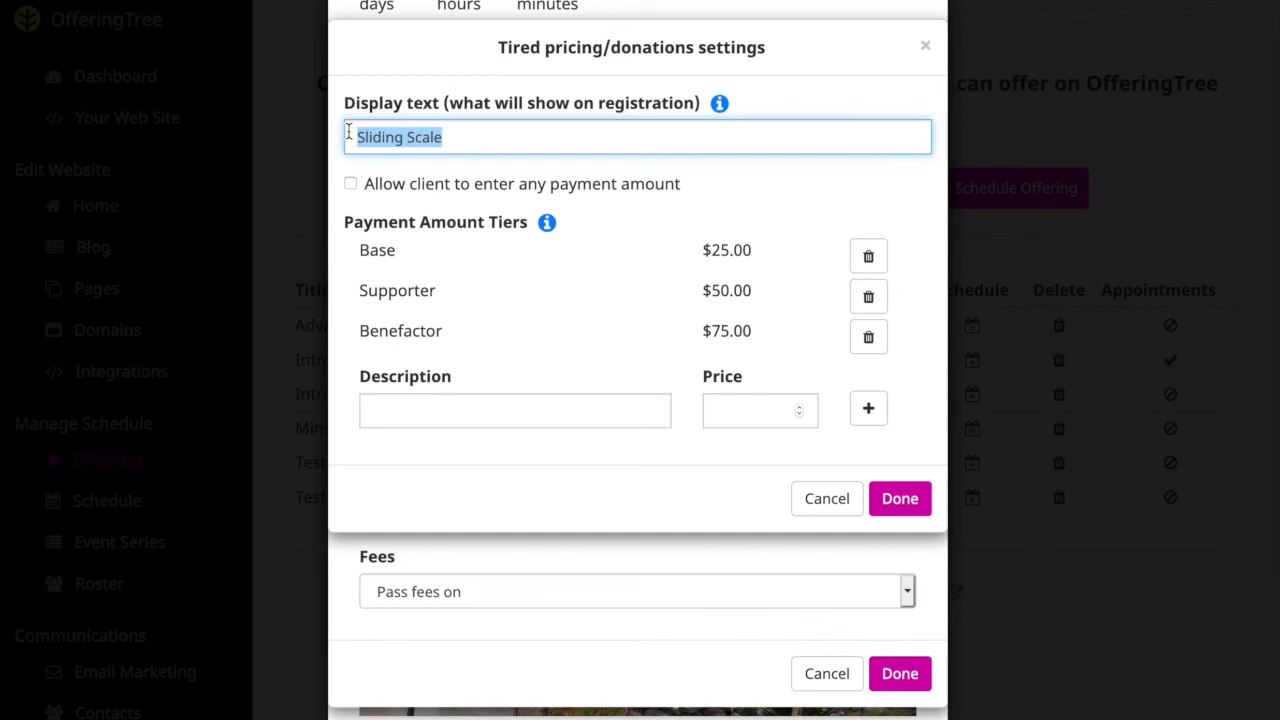
{"action": "left_click", "coordinate": [457, 133]}
{"action": "left_click_drag", "start_coordinate": [457, 133], "coordinate": [344, 137]}
Step: Accept the tiered pricing and appointment settings as they are and save the Intro Coaching Course offering
{"action": "left_click", "coordinate": [900, 498]}
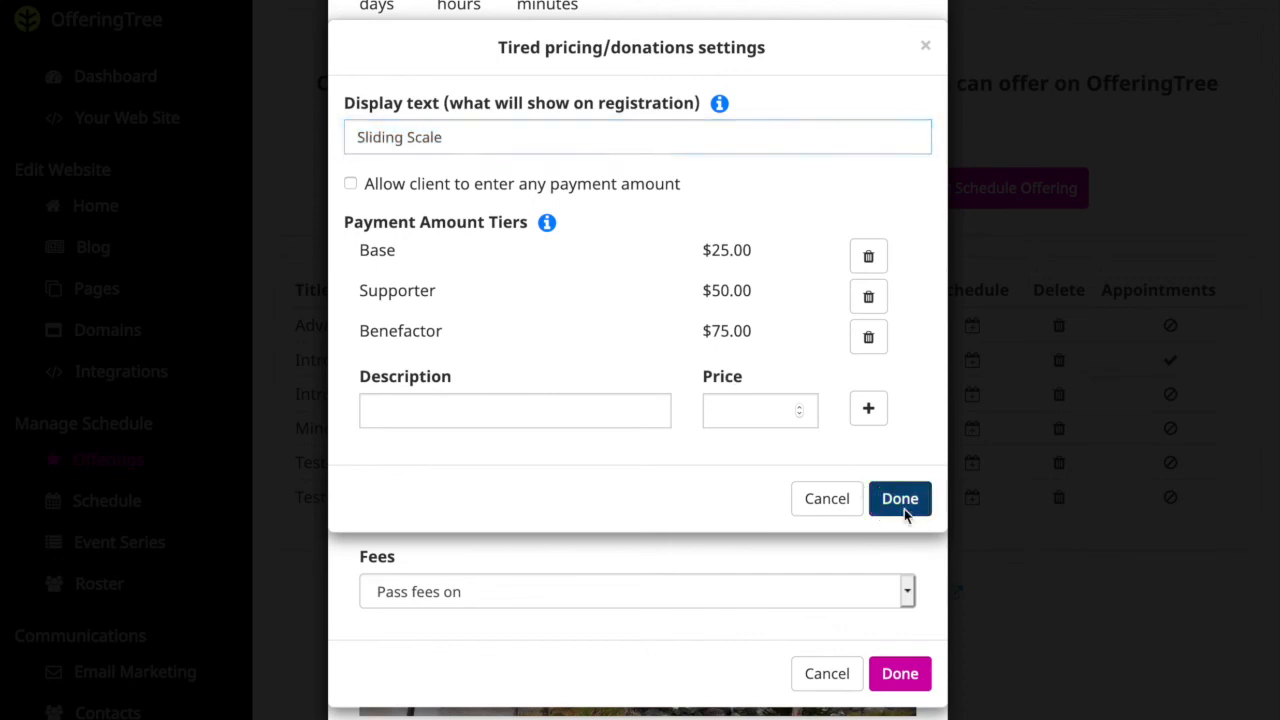
{"action": "left_click", "coordinate": [902, 674]}
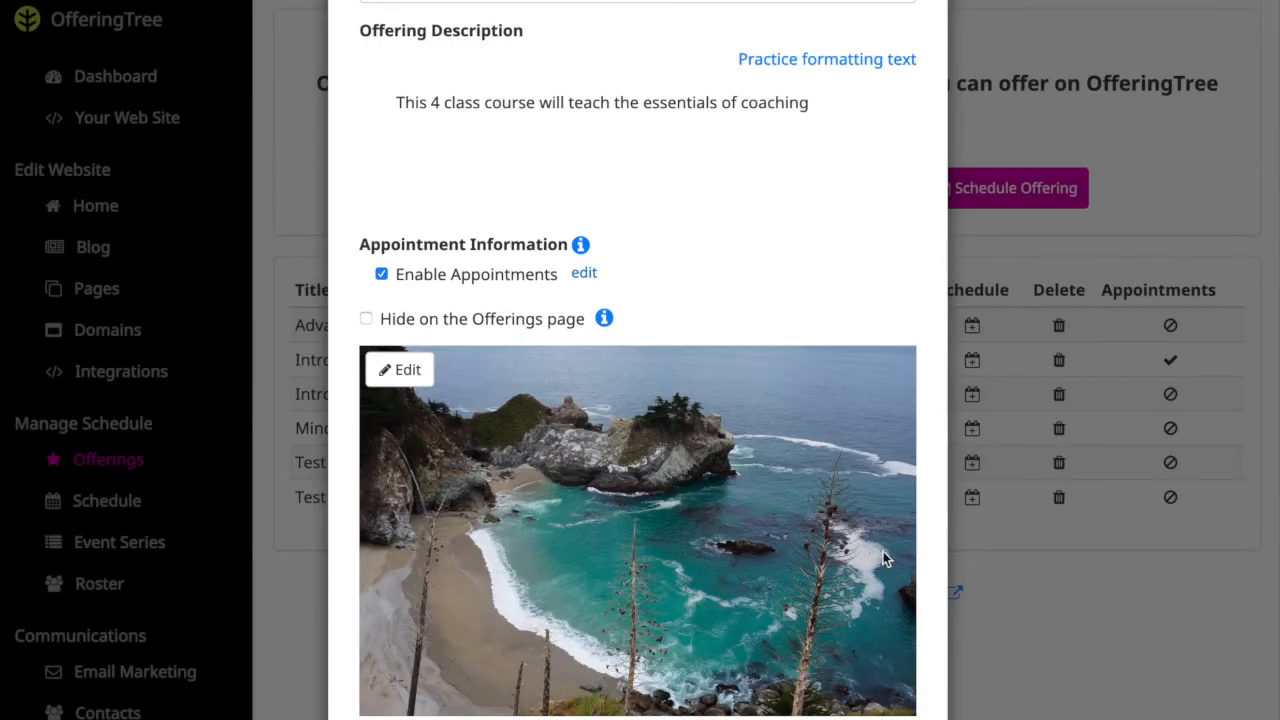
{"action": "scroll", "coordinate": [882, 556], "scroll_direction": "down", "scroll_amount": 3}
{"action": "left_click", "coordinate": [889, 663]}
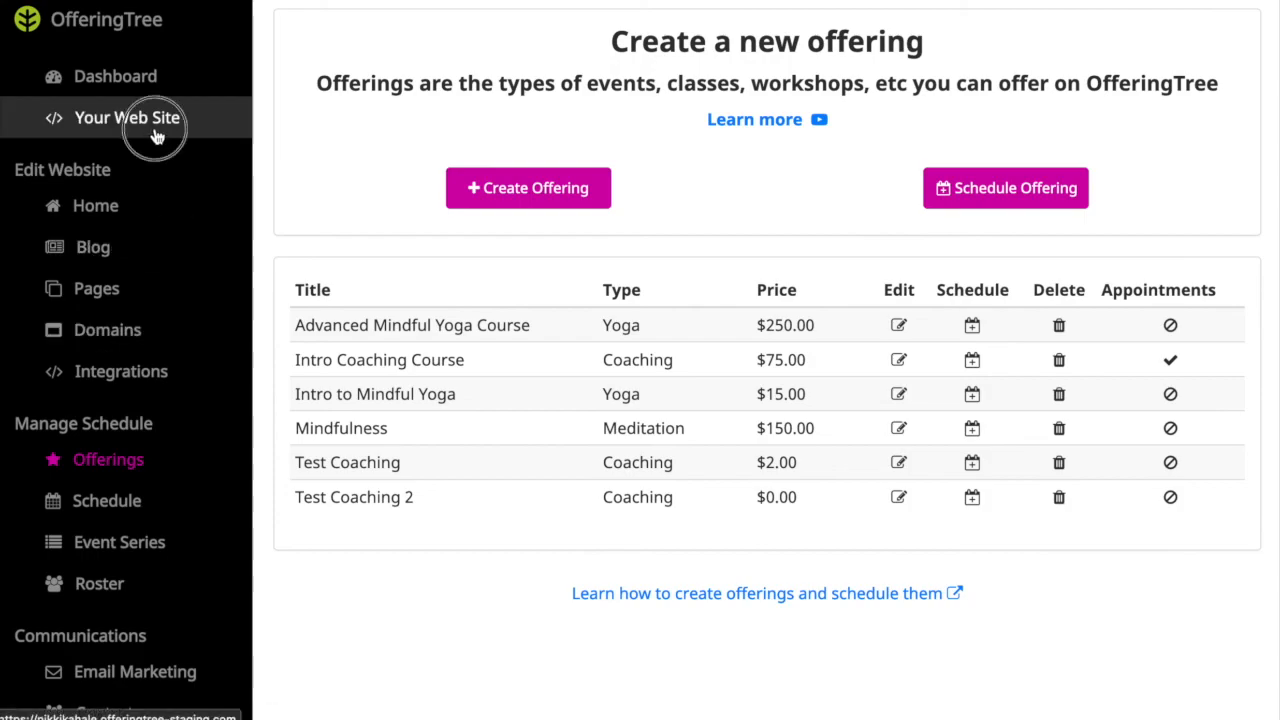
Step: Open the Intro Coaching Course booking on the public website and choose the Tuesday, September 8th, 12:30 pm slot
{"action": "left_click", "coordinate": [155, 128]}
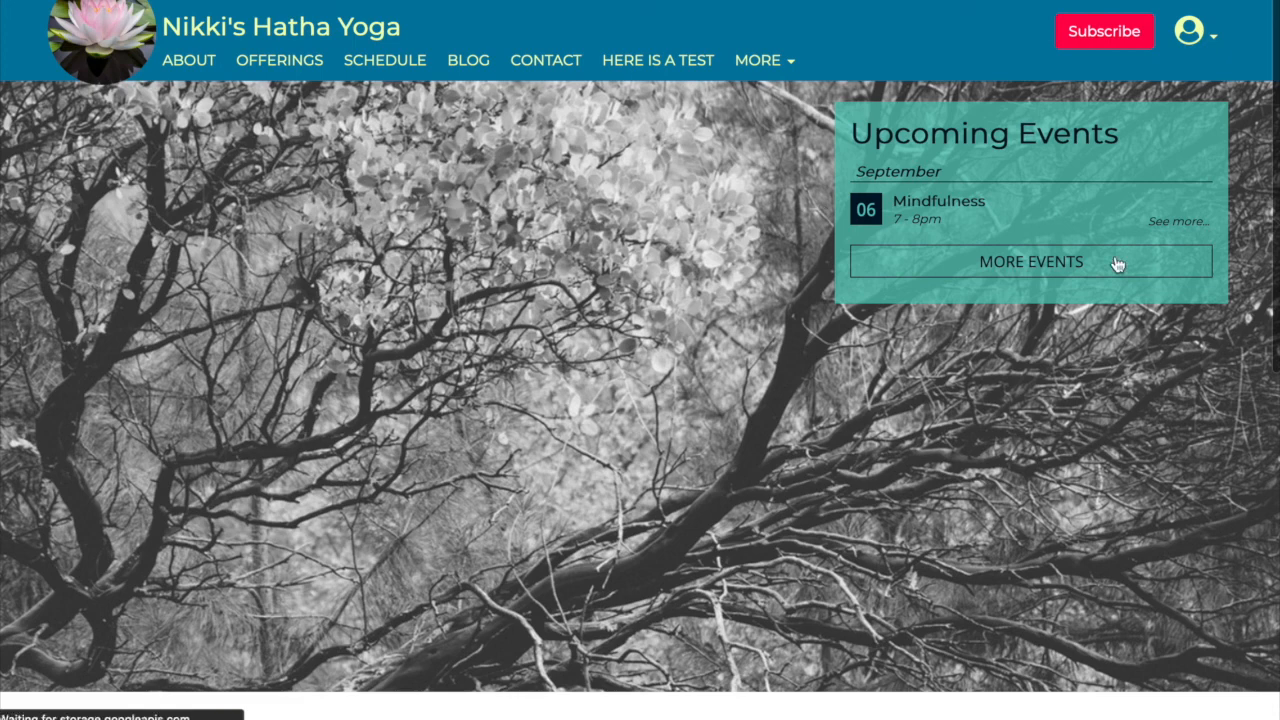
{"action": "left_click", "coordinate": [1017, 316]}
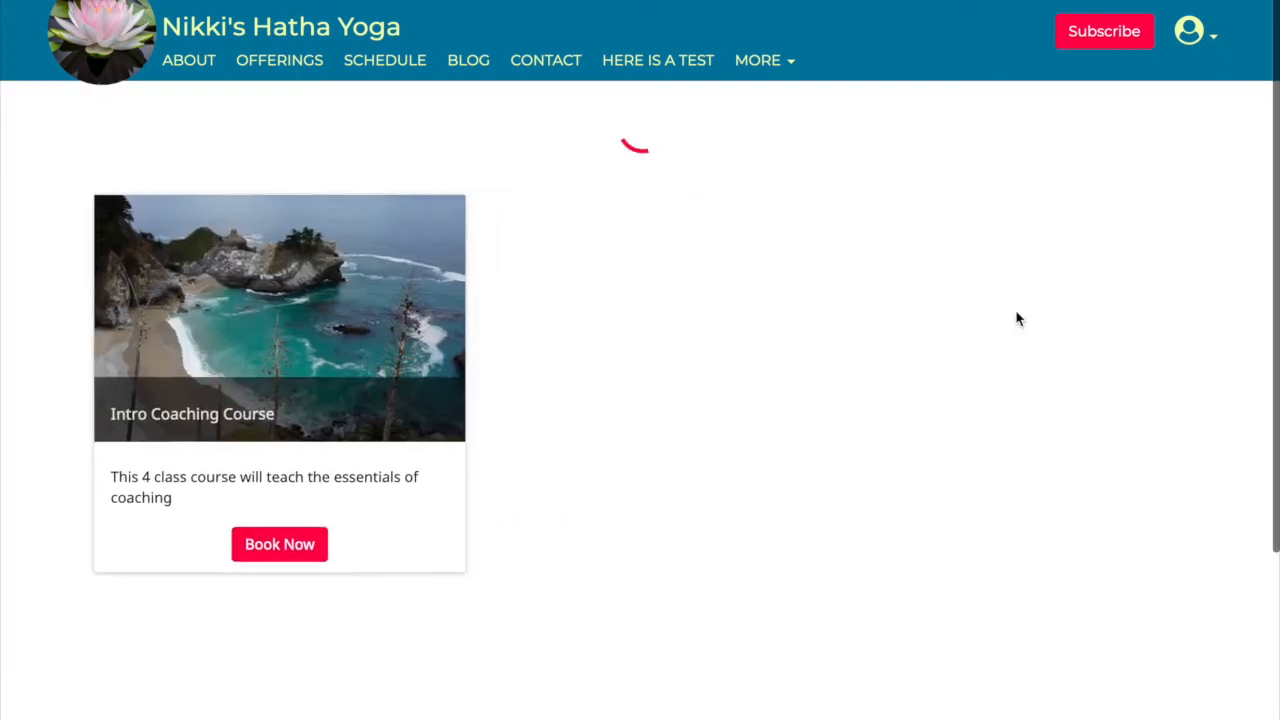
{"action": "left_click", "coordinate": [257, 471]}
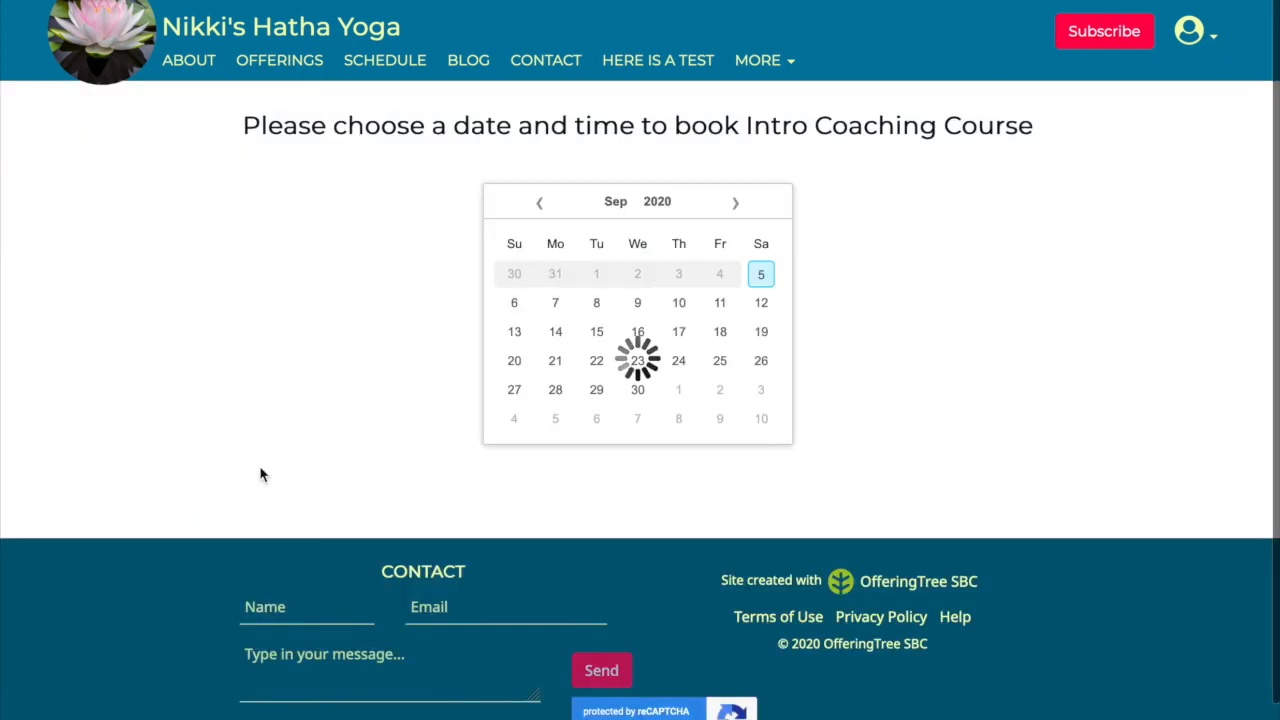
{"action": "left_click", "coordinate": [636, 648]}
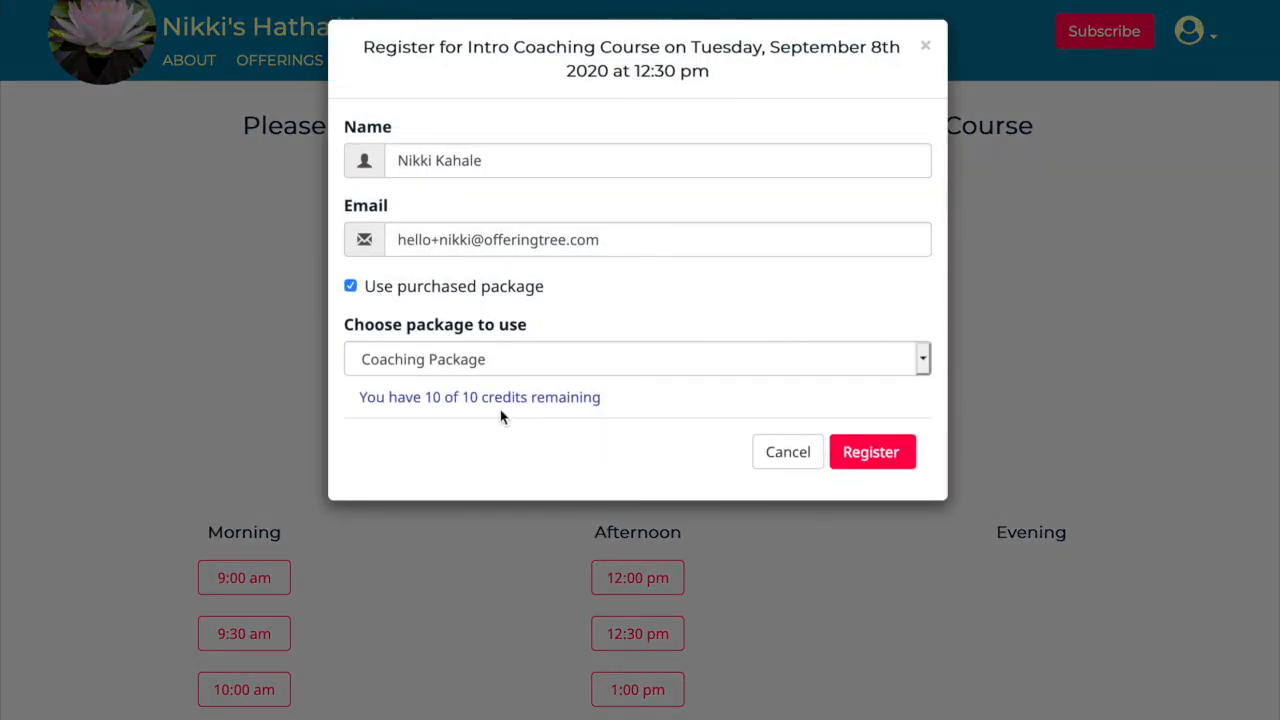
Step: Switch the registration form between the purchased Coaching Package and the Sliding Scale tiers to compare both payment options, leaving the package unused
{"action": "left_click", "coordinate": [350, 287]}
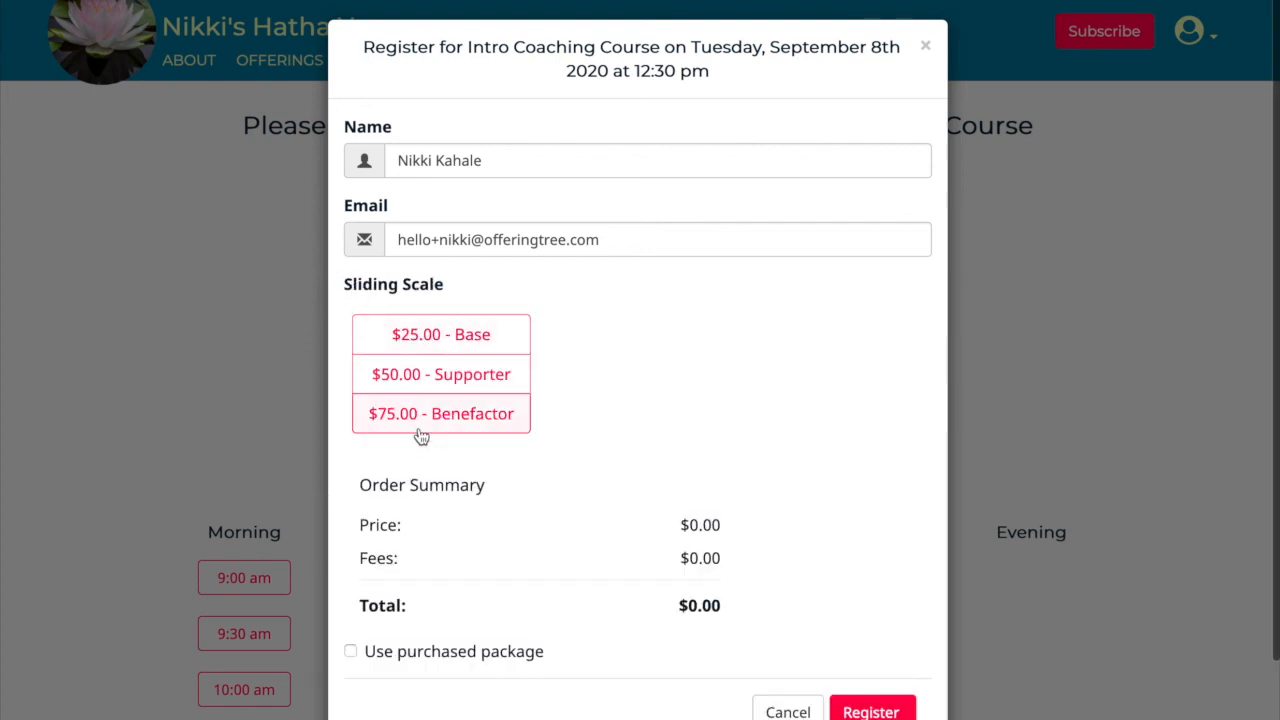
{"action": "left_click", "coordinate": [437, 414]}
{"action": "scroll", "coordinate": [439, 424], "scroll_direction": "down", "scroll_amount": 1}
{"action": "scroll", "coordinate": [437, 416], "scroll_direction": "up", "scroll_amount": 1}
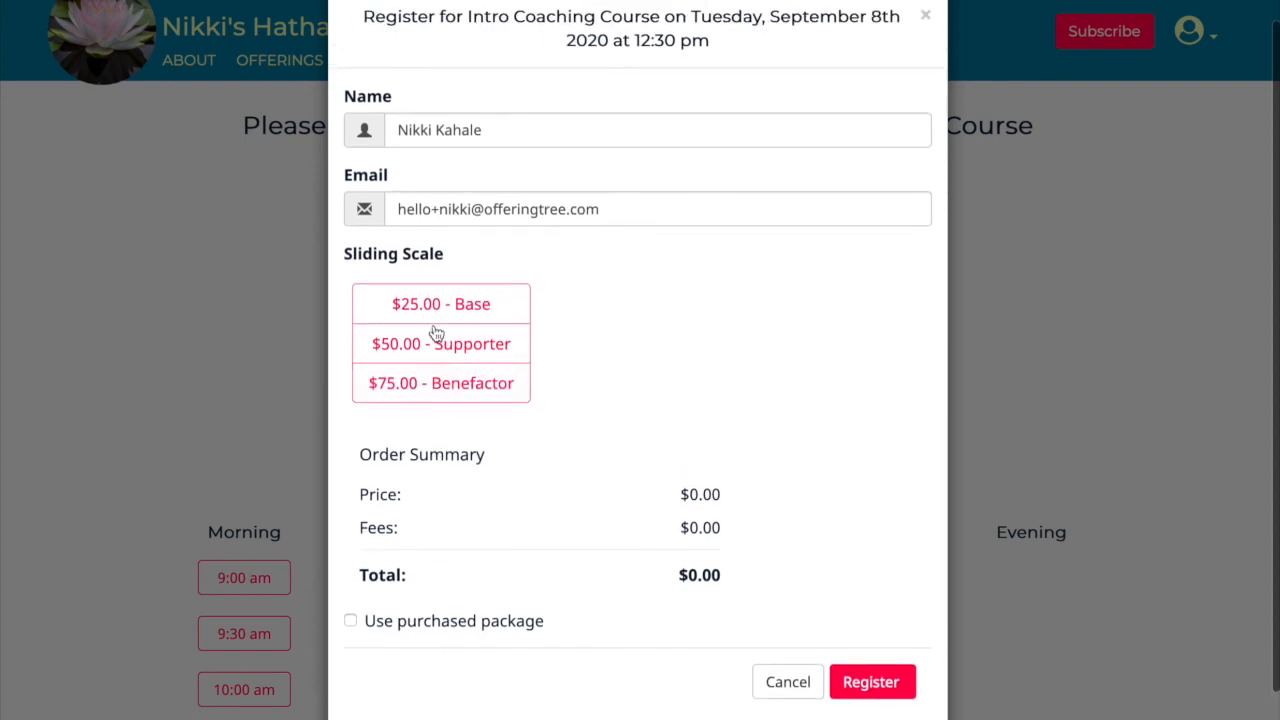
{"action": "left_click", "coordinate": [351, 622]}
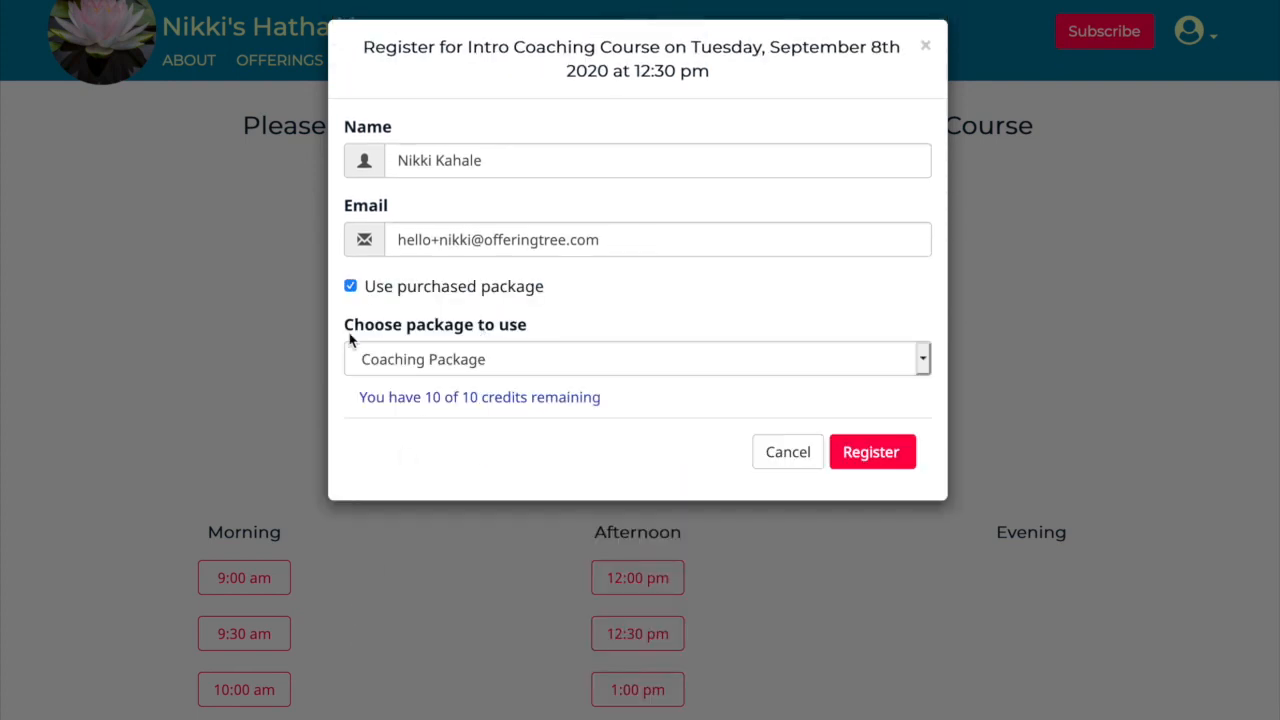
{"action": "left_click", "coordinate": [351, 288]}
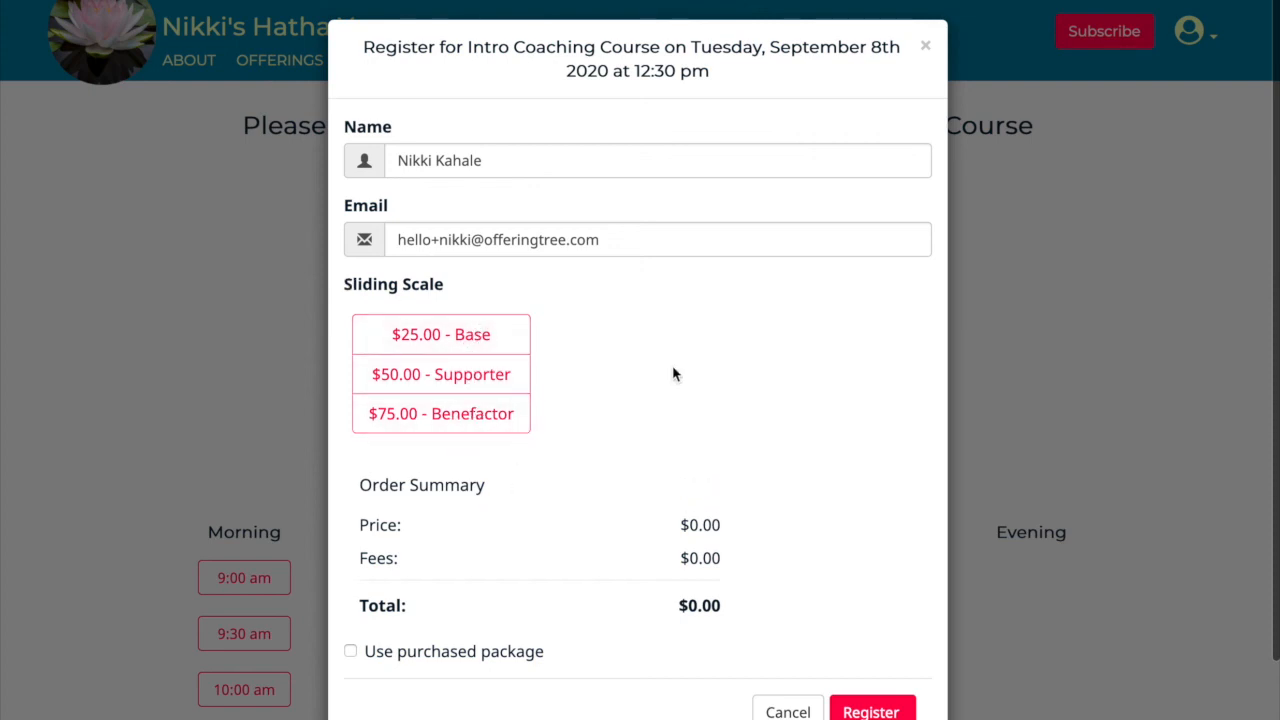
{"action": "scroll", "coordinate": [674, 372], "scroll_direction": "down", "scroll_amount": 1}
{"action": "scroll", "coordinate": [674, 371], "scroll_direction": "up", "scroll_amount": 2}
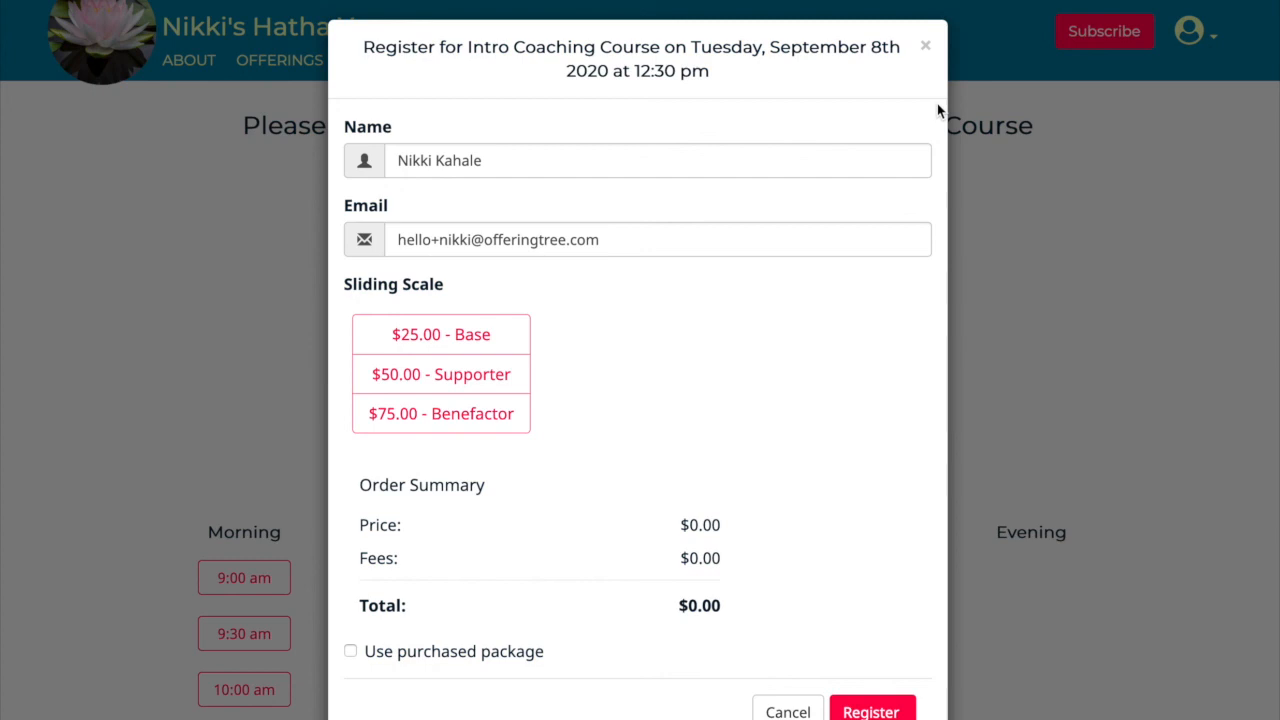
{"action": "scroll", "coordinate": [806, 410], "scroll_direction": "down", "scroll_amount": 1}
{"action": "scroll", "coordinate": [806, 410], "scroll_direction": "up", "scroll_amount": 1}
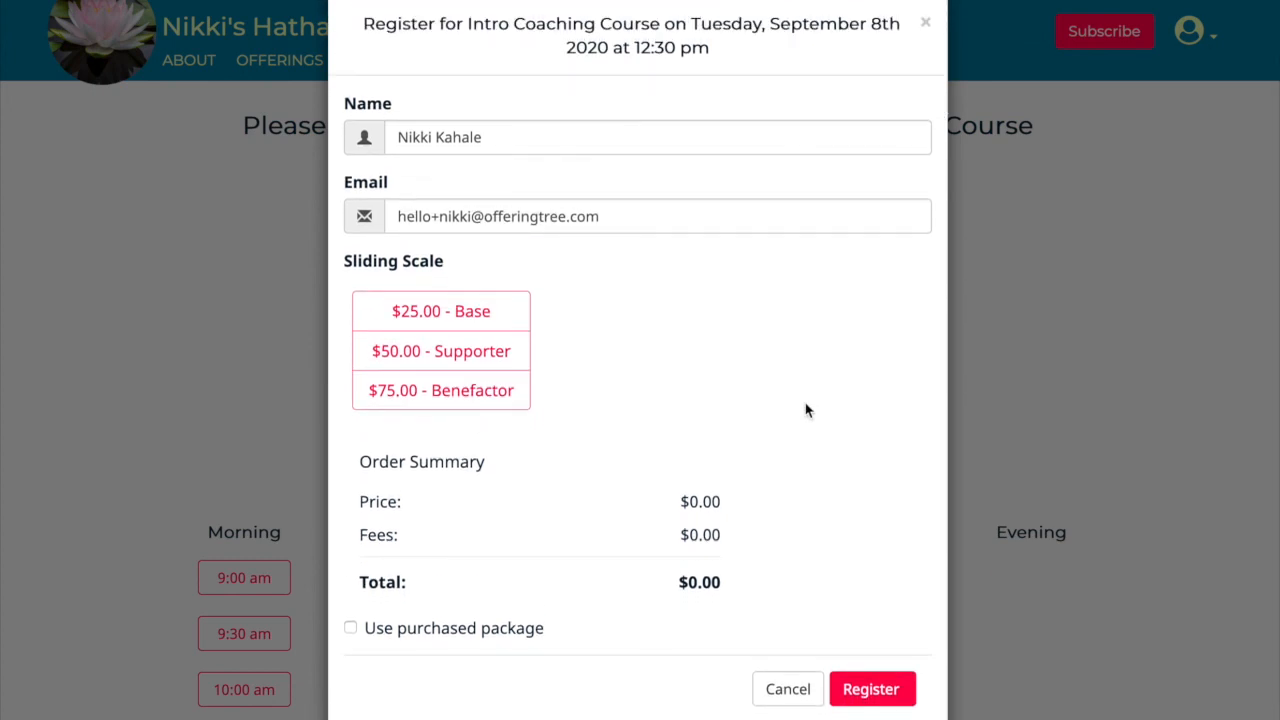
{"action": "scroll", "coordinate": [806, 410], "scroll_direction": "up", "scroll_amount": 1}
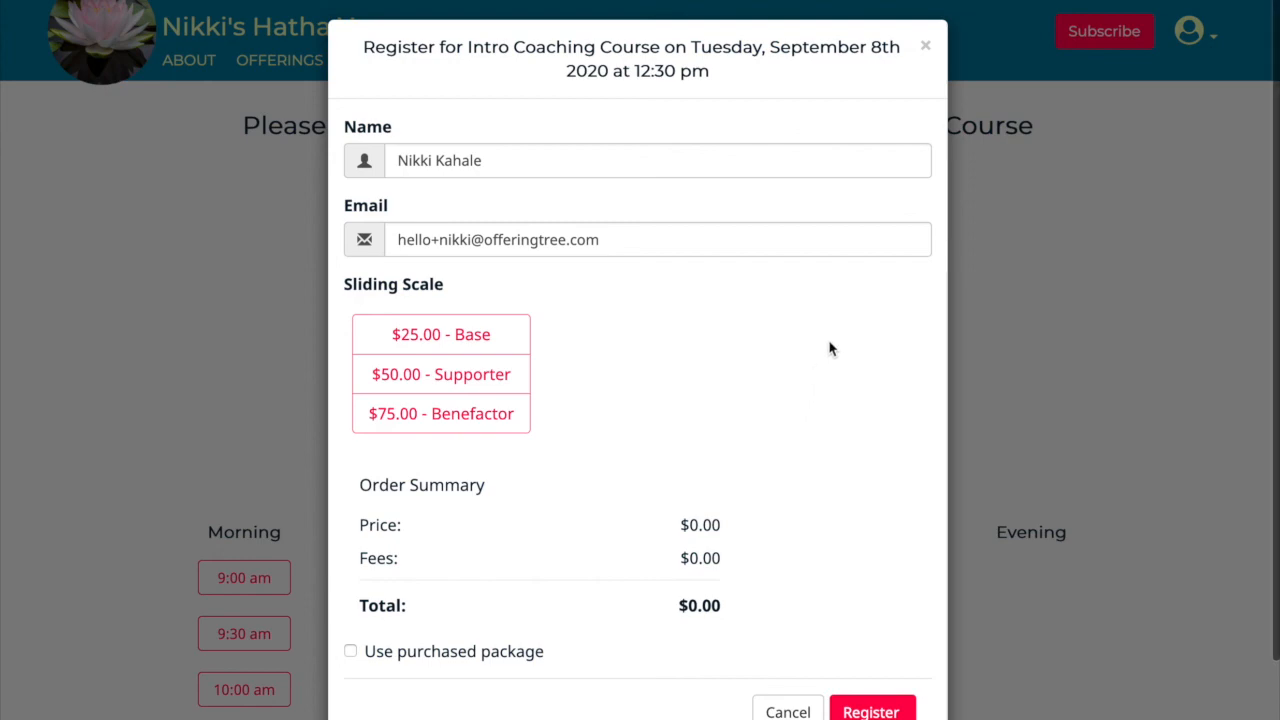